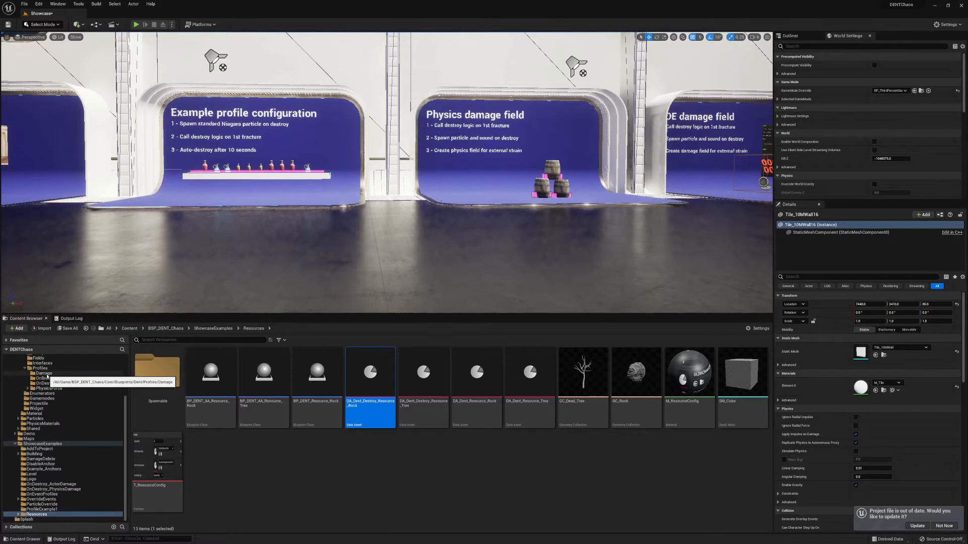
Look through the Damage, OnDestroy and OnBreak profile folders, ending in the Damage folder
click(45, 373)
click(51, 388)
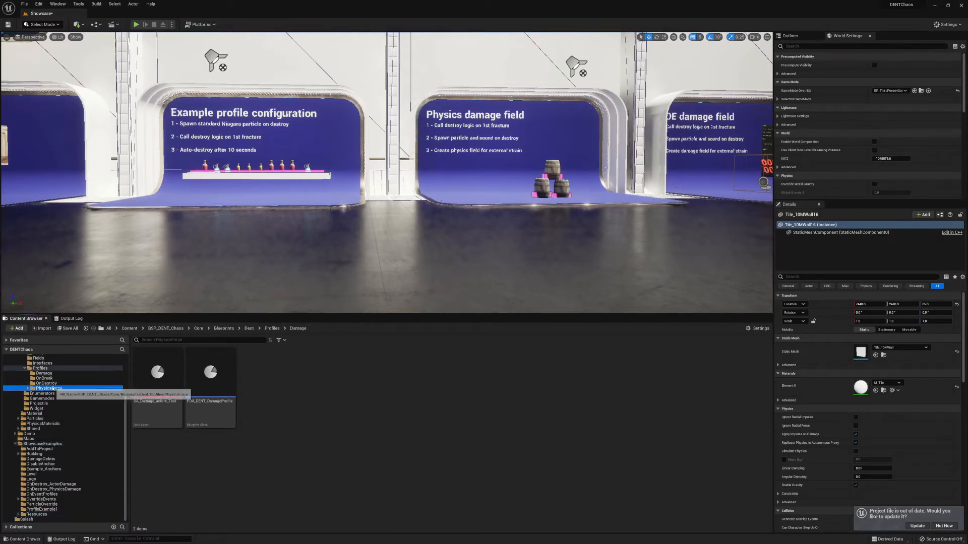
click(45, 384)
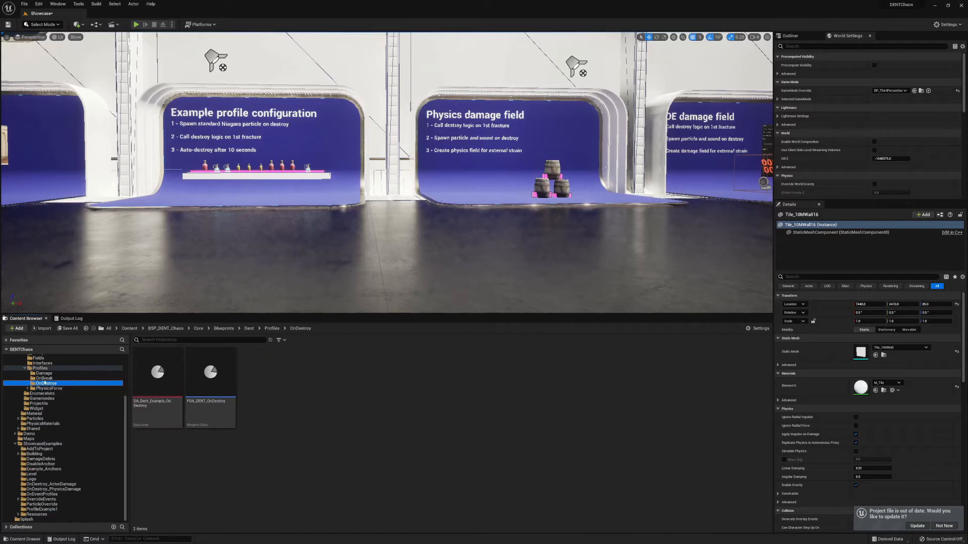
click(44, 378)
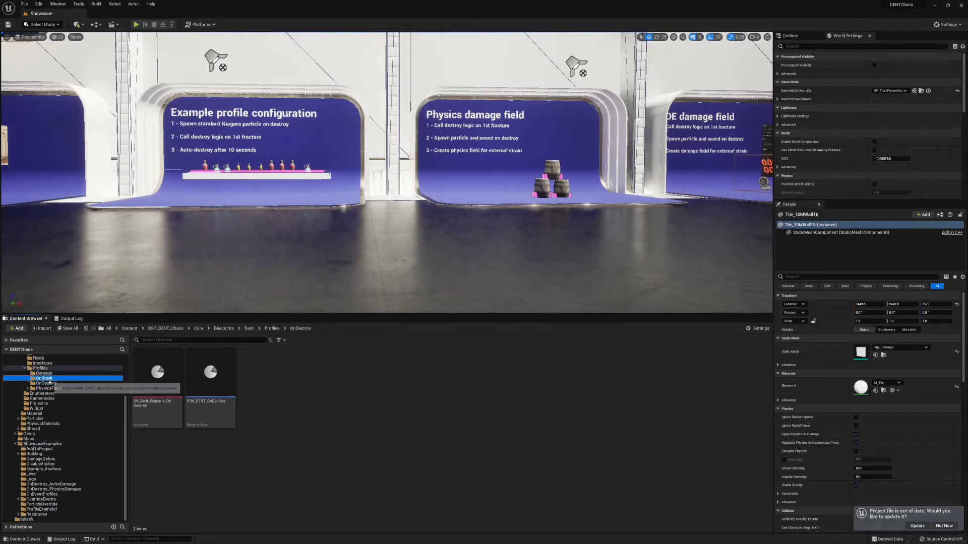
click(47, 375)
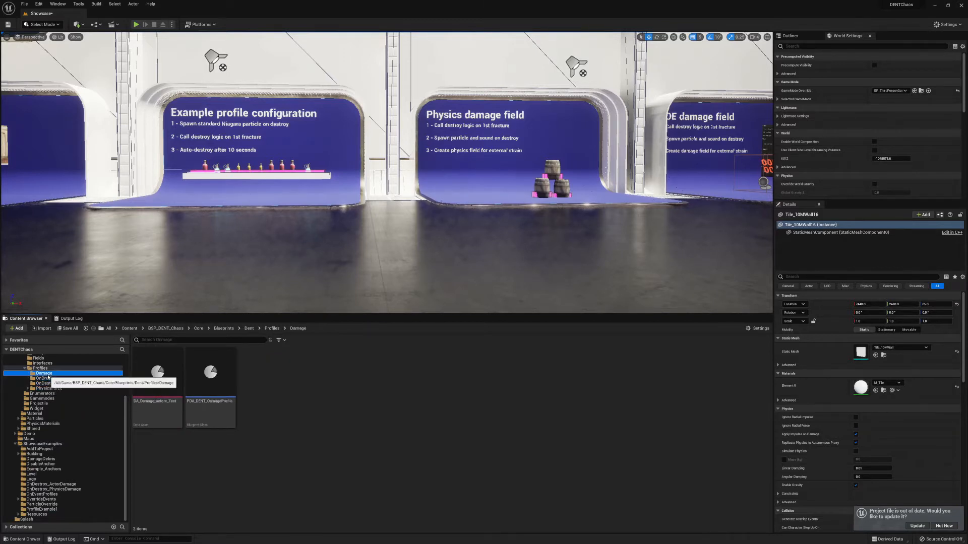
Inspect the Radial Damage settings of the example damage data asset in the Damage folder and close it
double_click(153, 394)
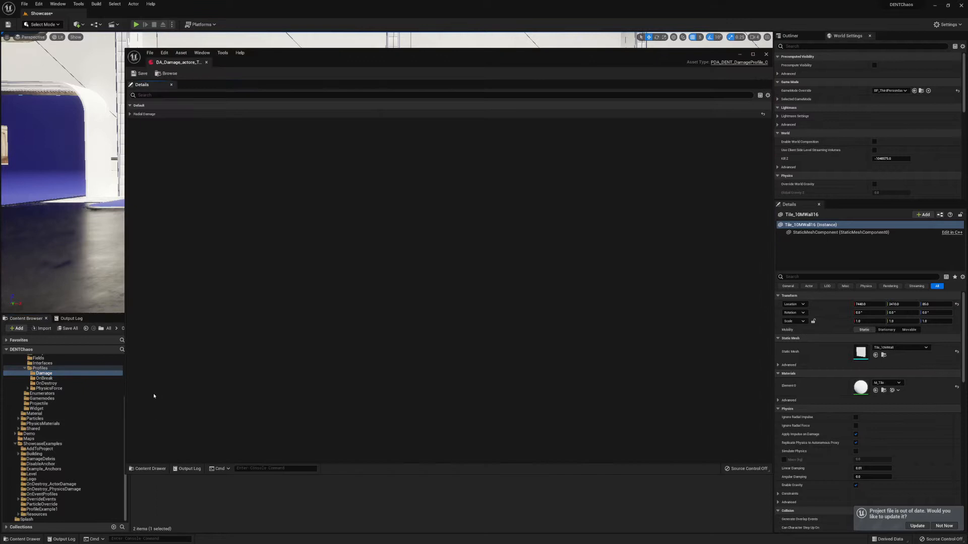
click(196, 113)
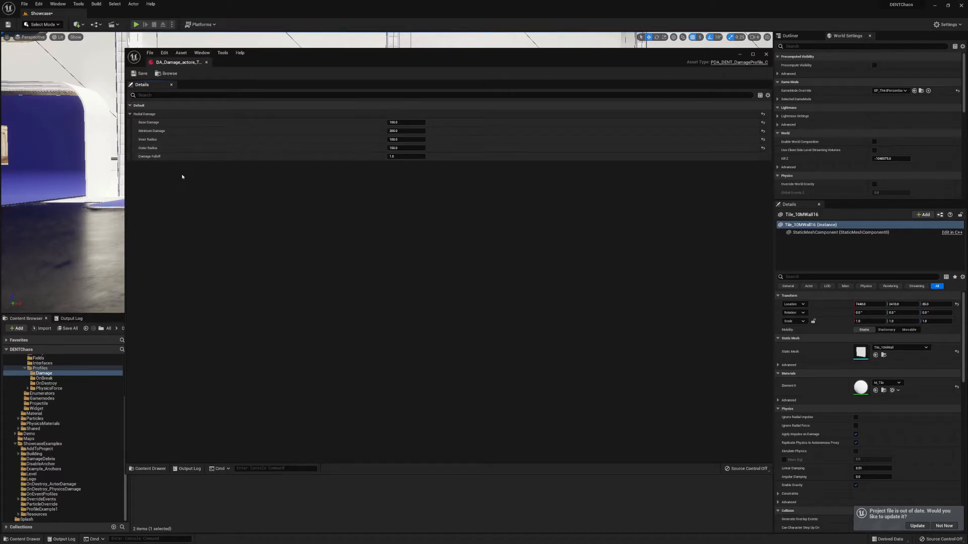
click(767, 55)
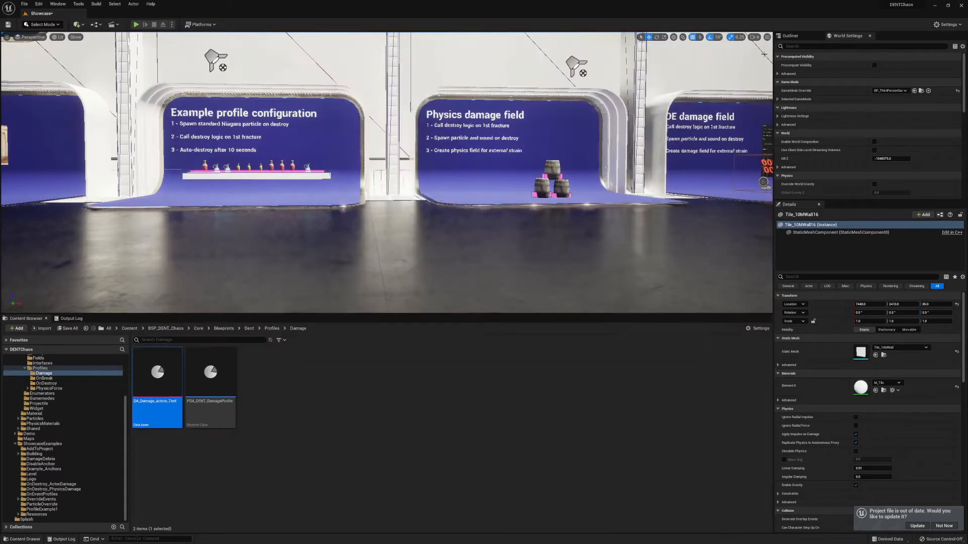
click(306, 445)
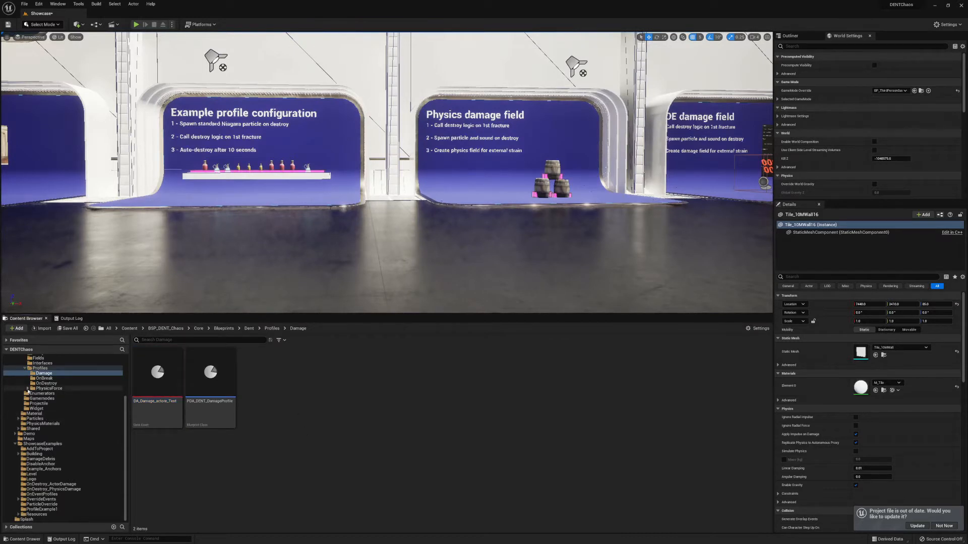
Look through the AOE, Impact and Resource subfolders of PhysicsForce, ending in the AOE folder
click(27, 389)
click(43, 394)
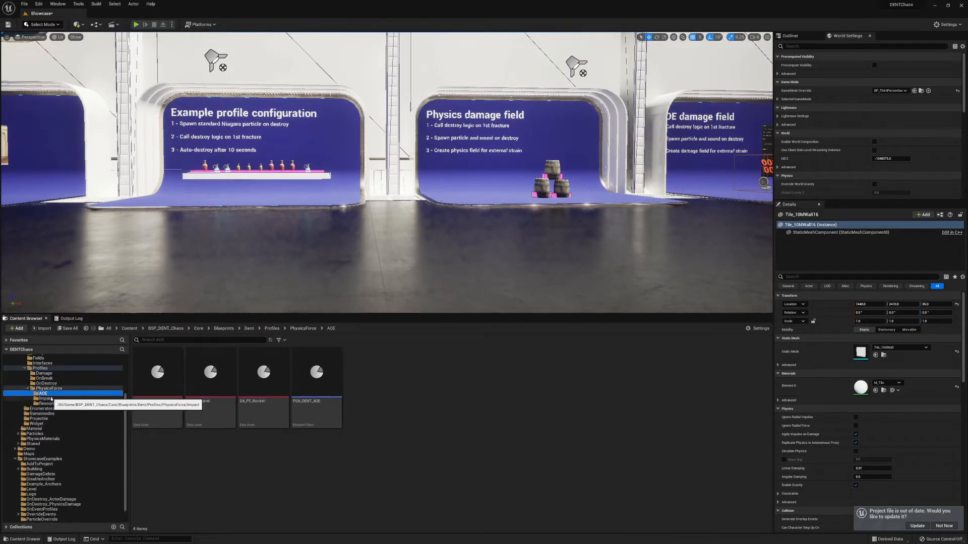
click(52, 399)
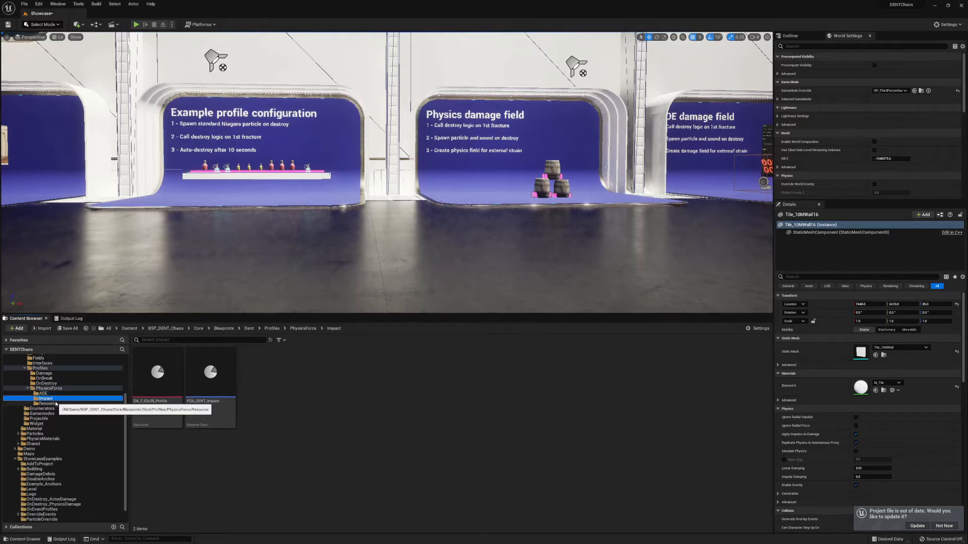
click(58, 404)
click(58, 393)
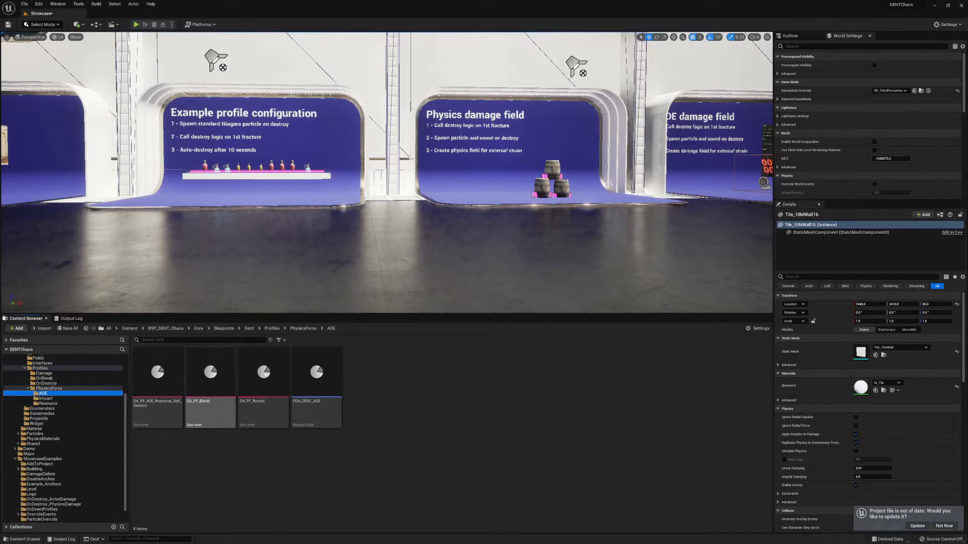
Open the DA_PF_Rocket data asset and adjust its Energy J value
click(267, 381)
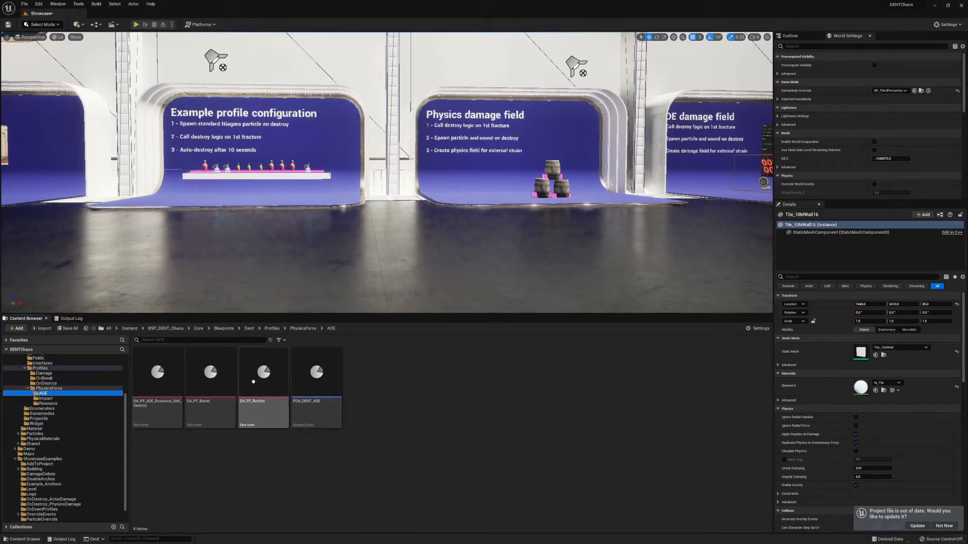
double_click(267, 382)
drag(405, 122, 422, 122)
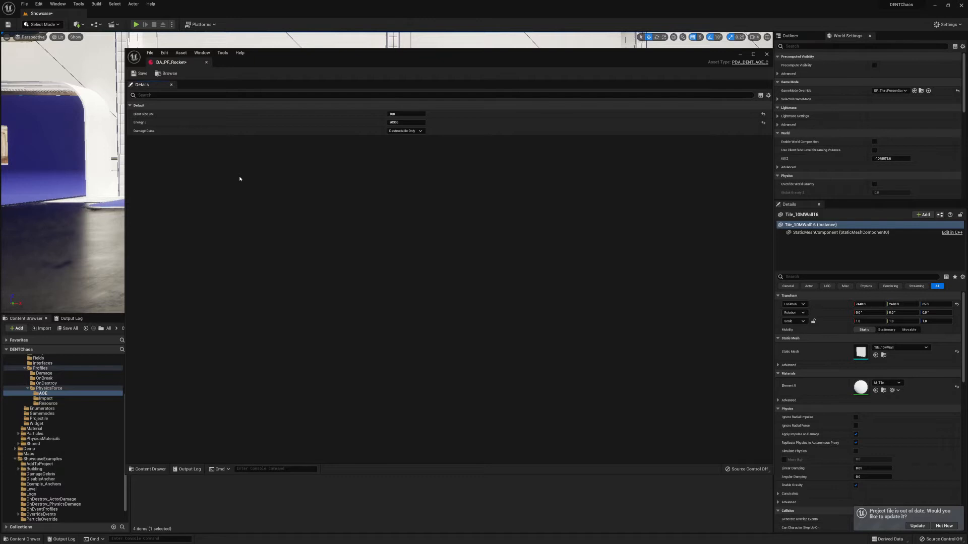
Select a barrel in the Physics damage field booth and browse to its blueprint asset
click(50, 383)
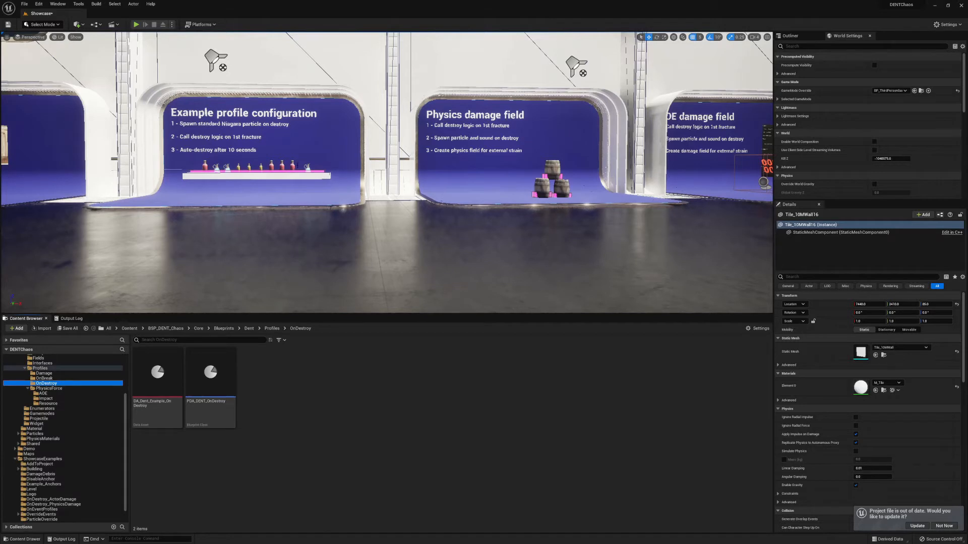
click(292, 167)
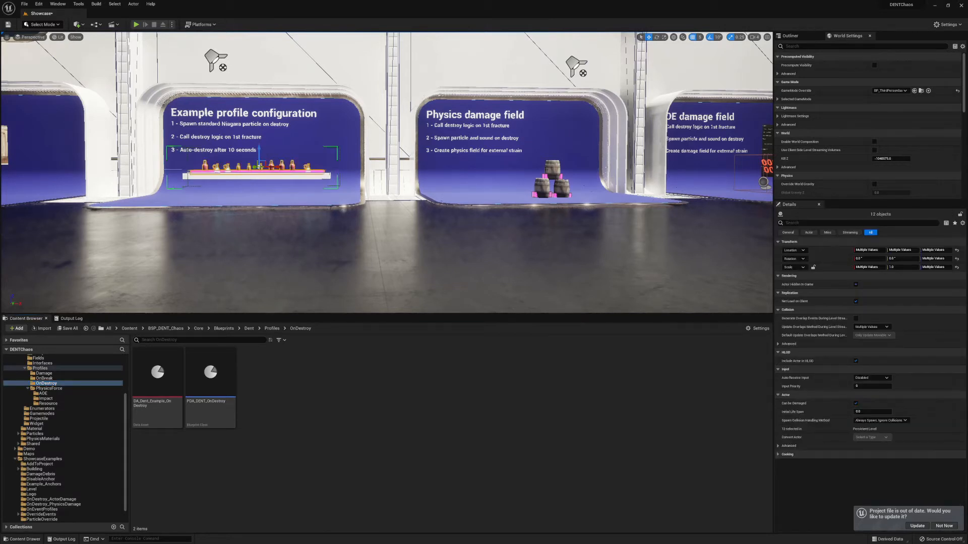
click(551, 176)
right_click(842, 225)
click(823, 271)
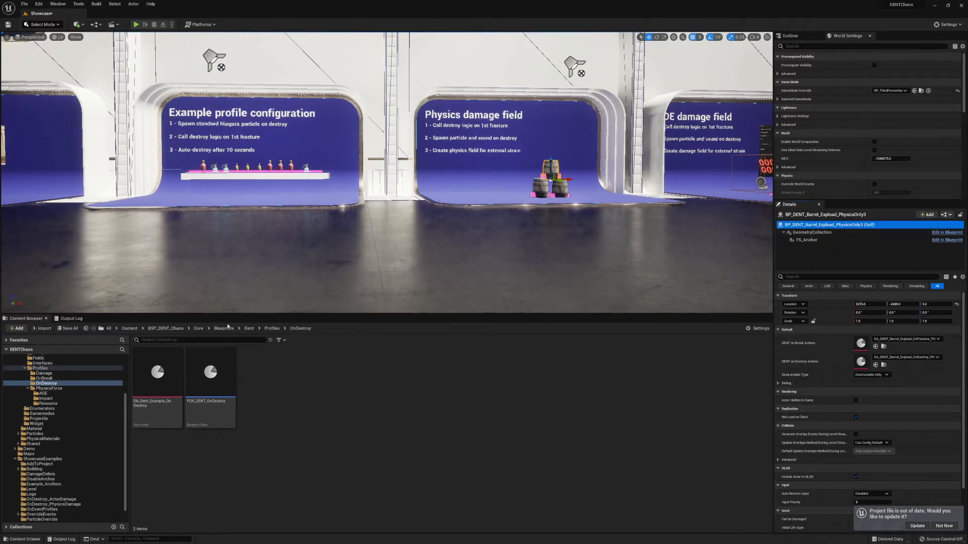
right_click(804, 224)
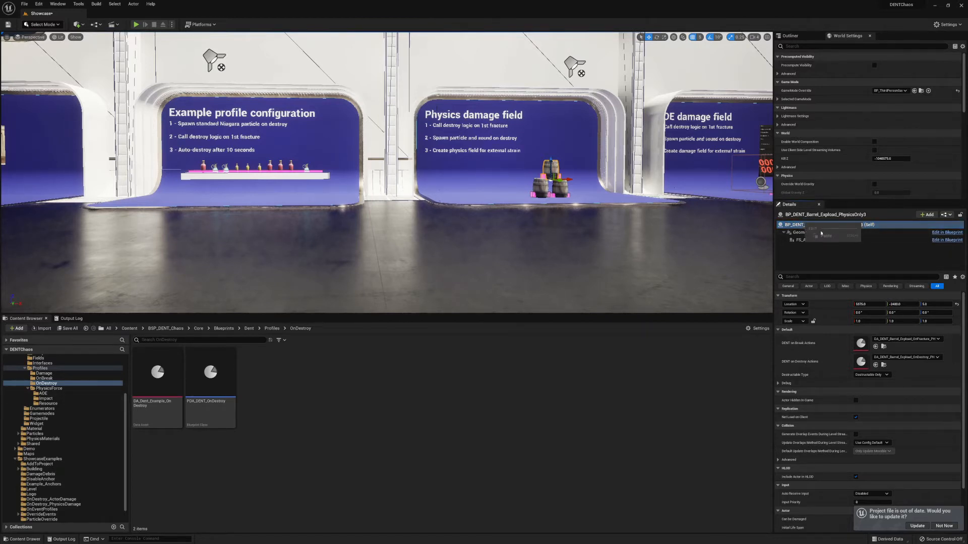
right_click(565, 179)
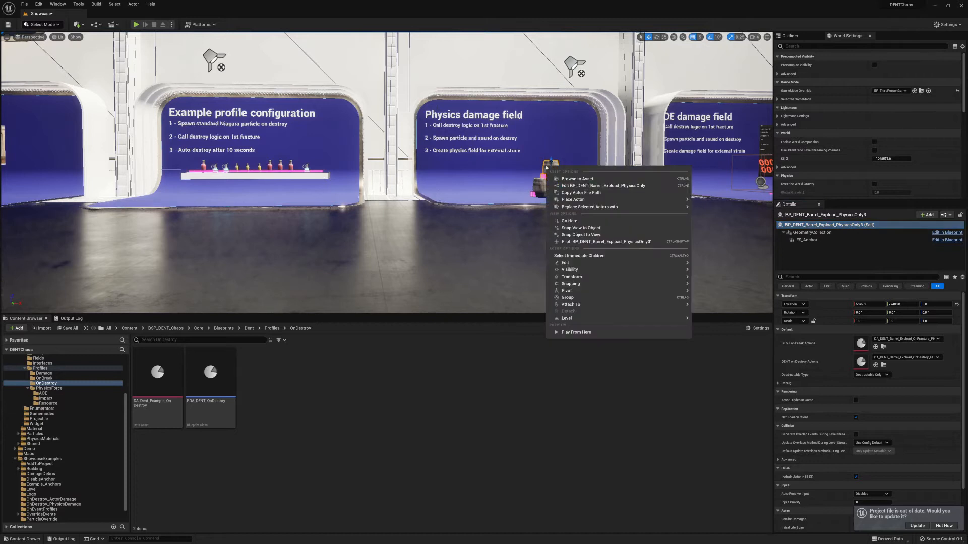
click(575, 179)
Open the BP_DENT_Barrel_Expload_PhysicsOnly blueprint and move its window clear of the barrel's asset files
double_click(170, 377)
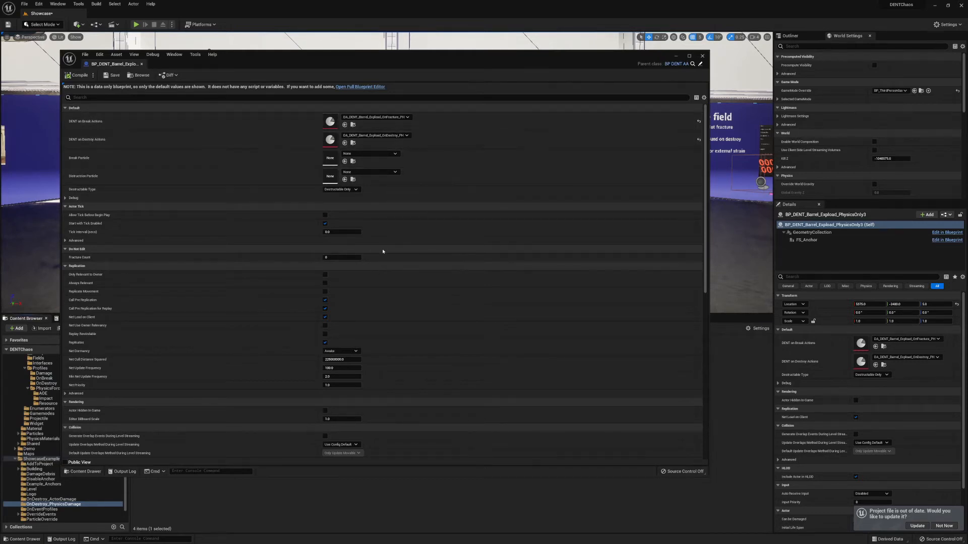
drag(315, 55, 427, 52)
drag(341, 53, 500, 54)
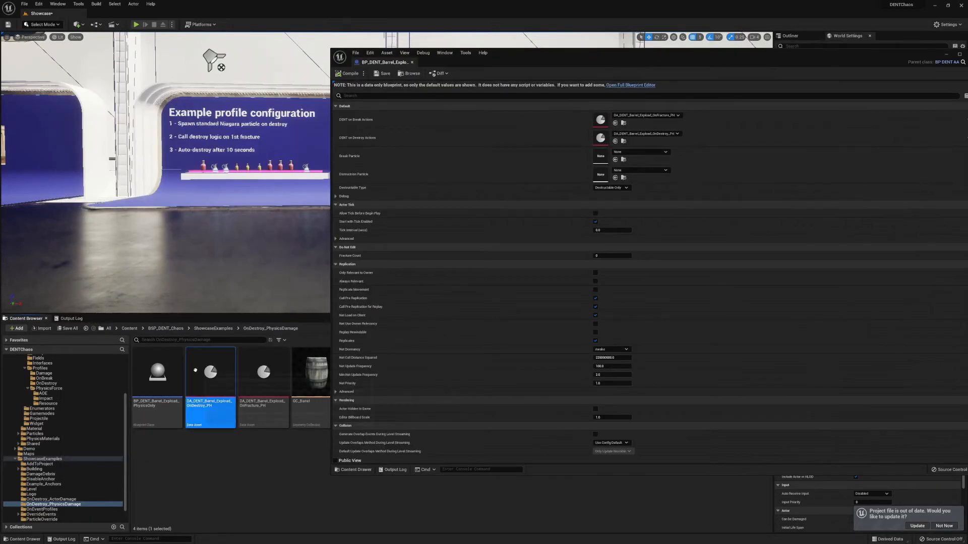
Open the barrel's OnDestroy_PH and OnFracture_PH data assets, maximize the editor window and compare both profiles
double_click(211, 383)
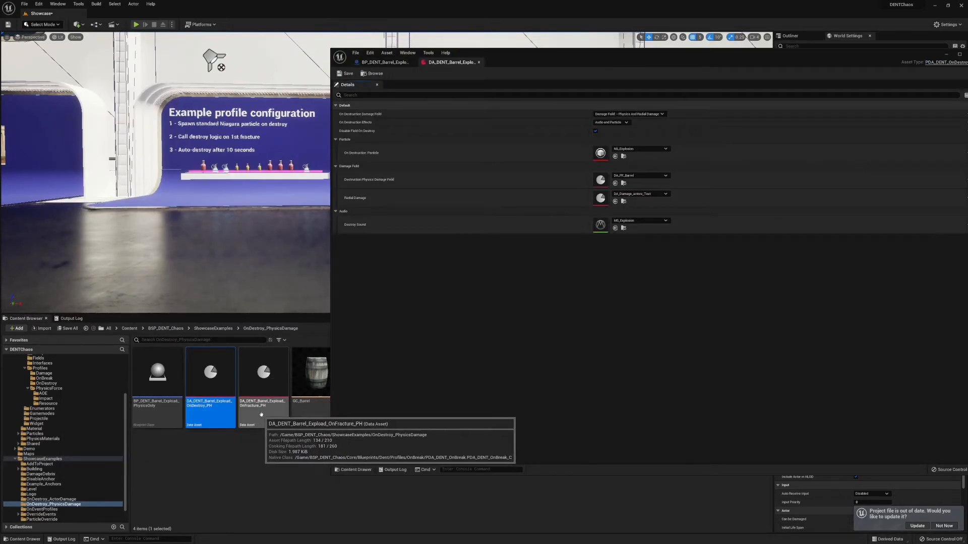
double_click(262, 398)
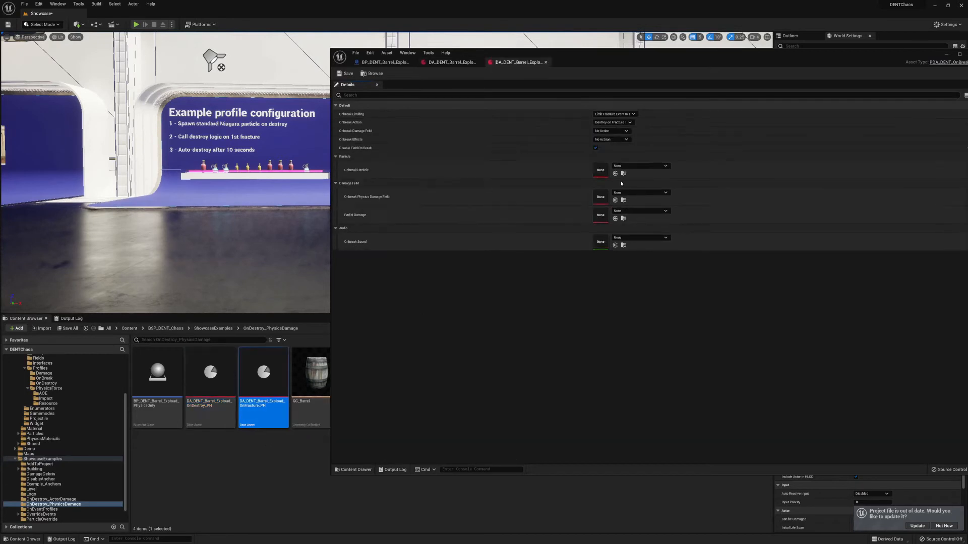
drag(632, 59, 391, 59)
double_click(391, 58)
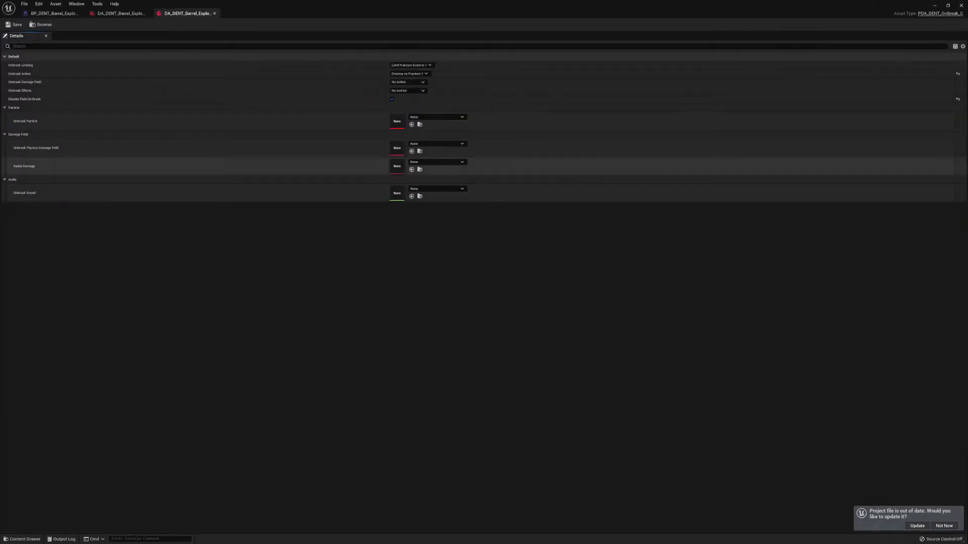
click(111, 13)
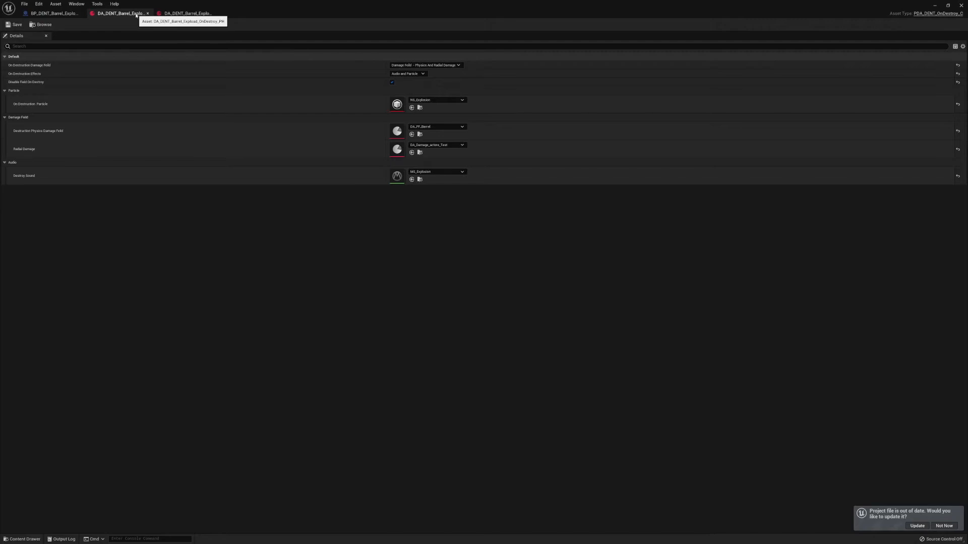
click(182, 14)
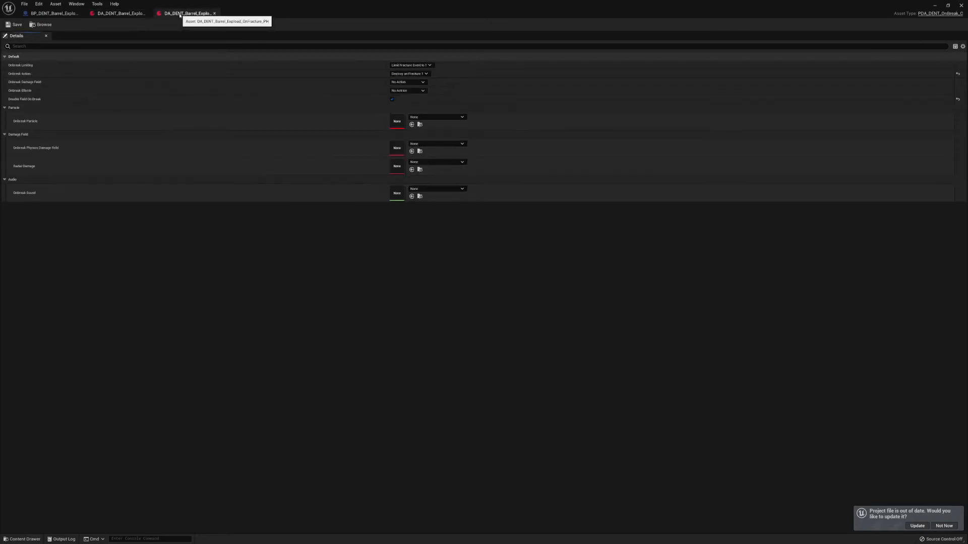
Examine the available Onbreak Limiting and Onbreak Action options in the barrel's OnFracture_PH profile
click(407, 66)
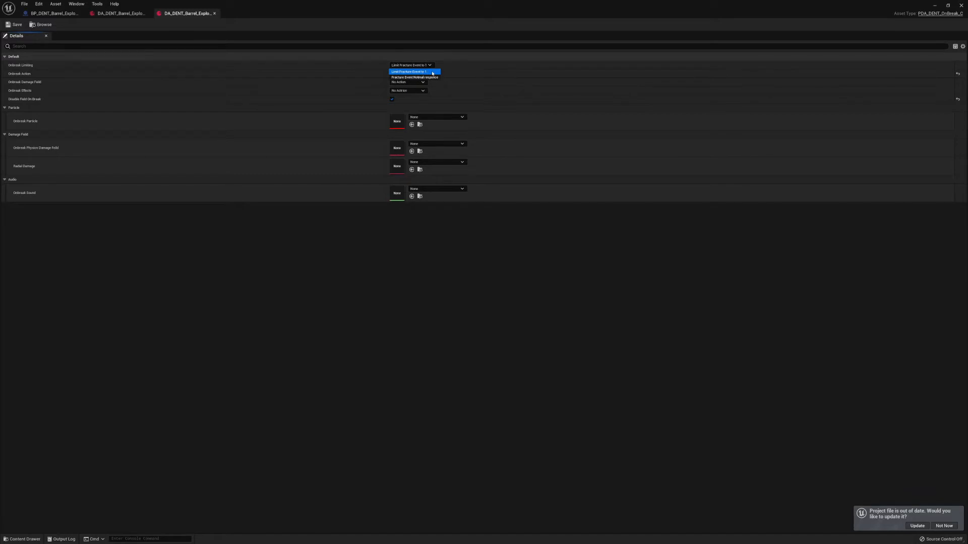
click(432, 72)
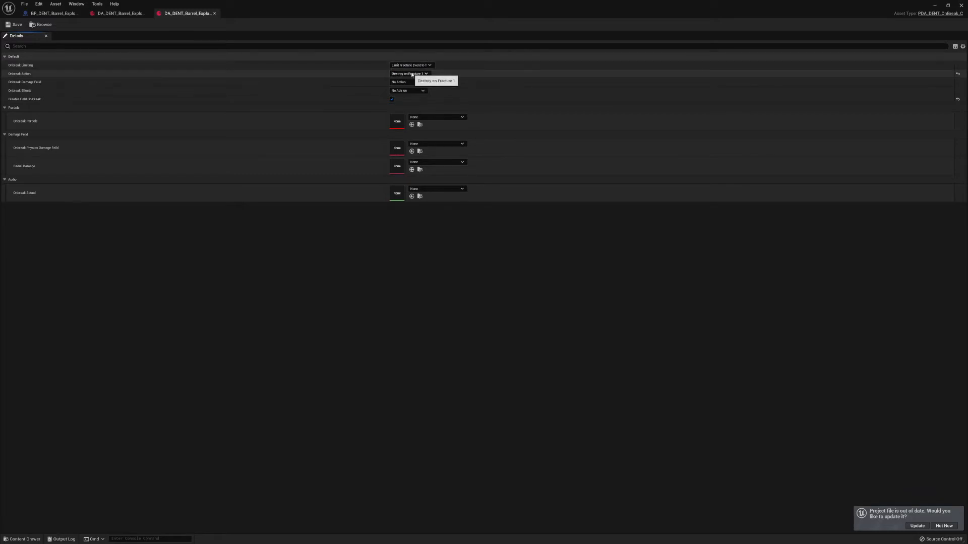
click(412, 74)
click(442, 70)
click(422, 66)
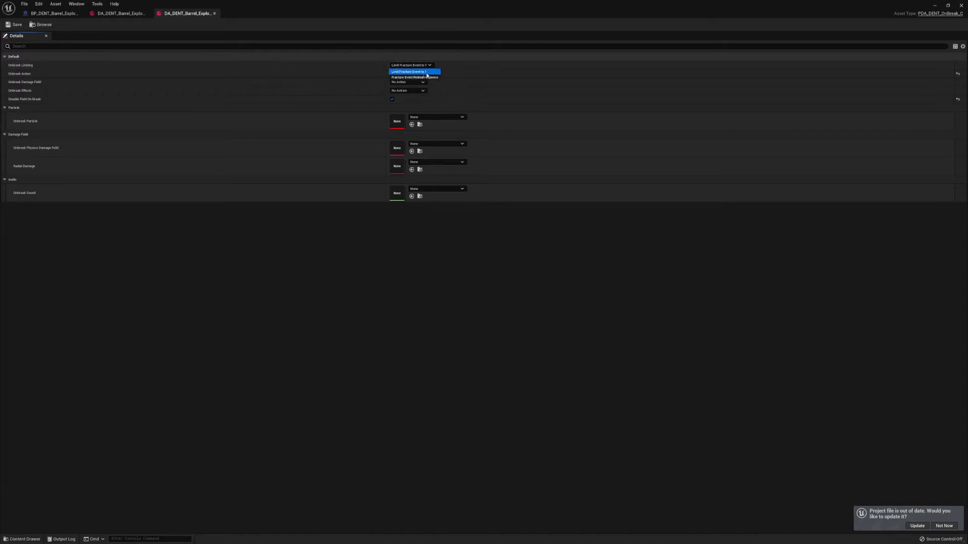
click(427, 73)
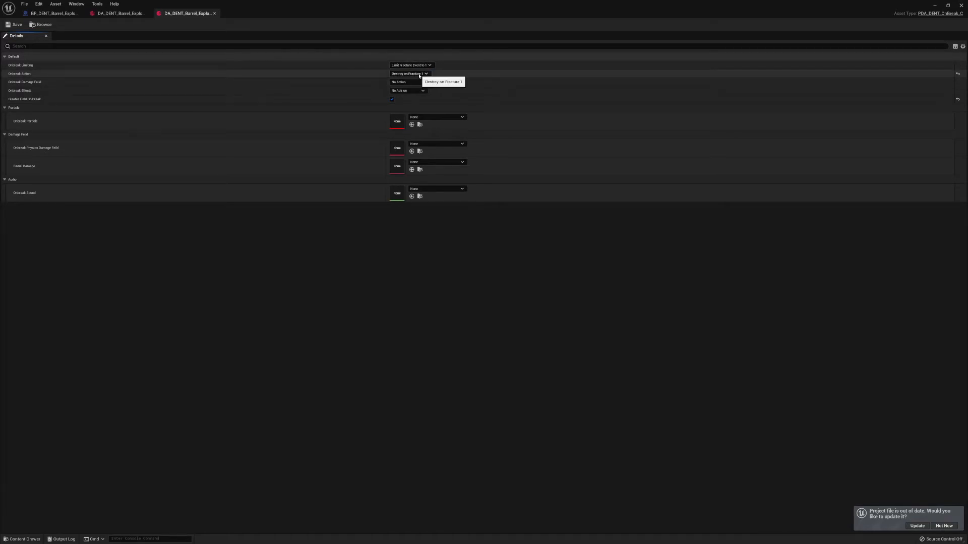
click(423, 74)
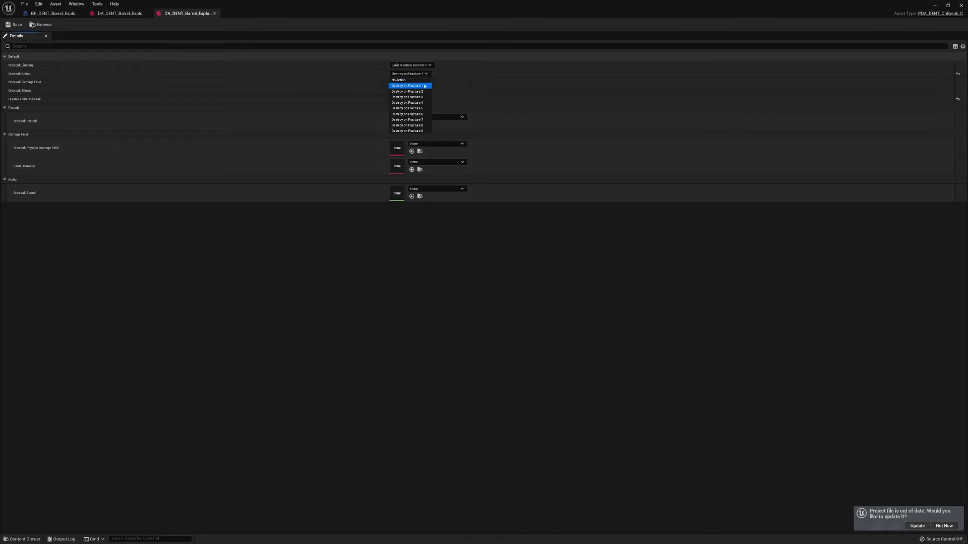
click(430, 65)
click(429, 65)
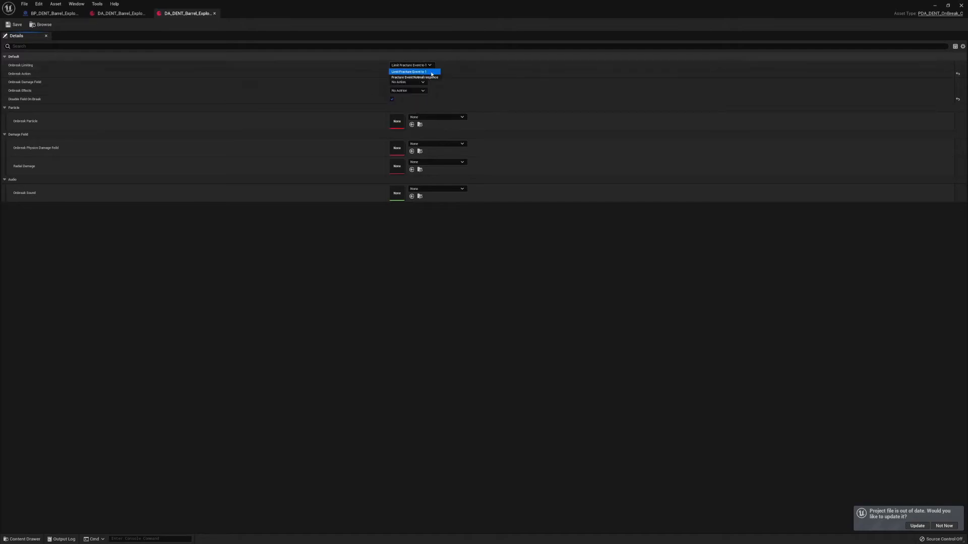
click(438, 72)
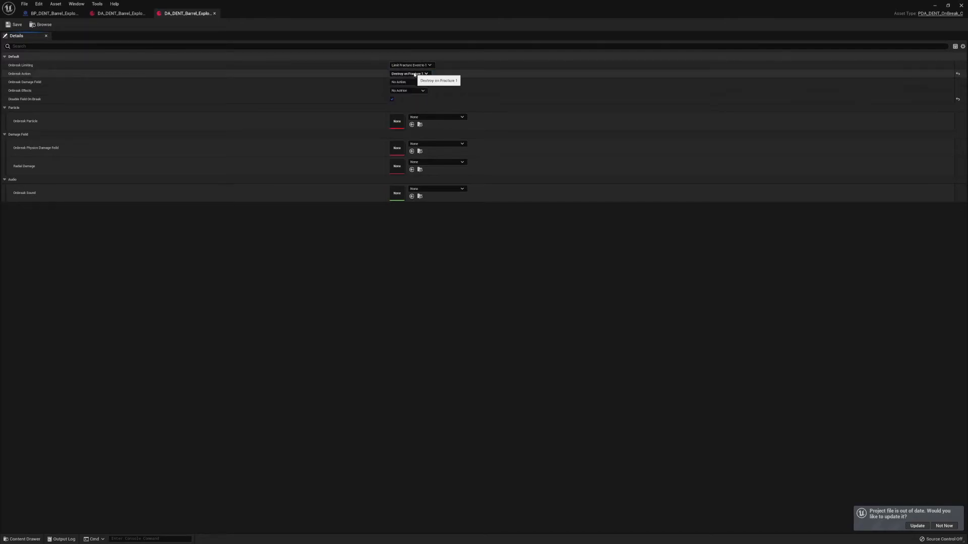
click(422, 73)
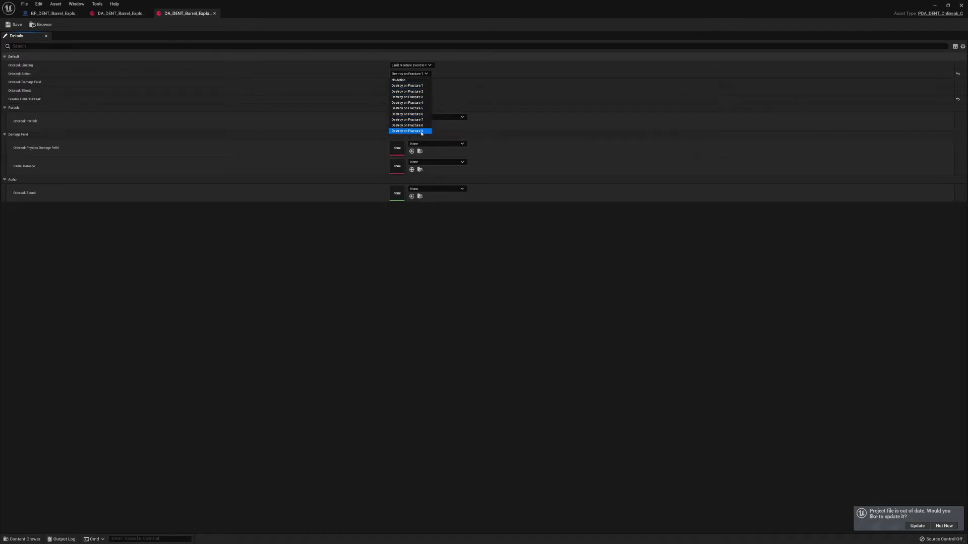
click(437, 72)
Set Onbreak Limiting to Fracture Event Normal response in the barrel's OnFracture_PH profile
click(432, 66)
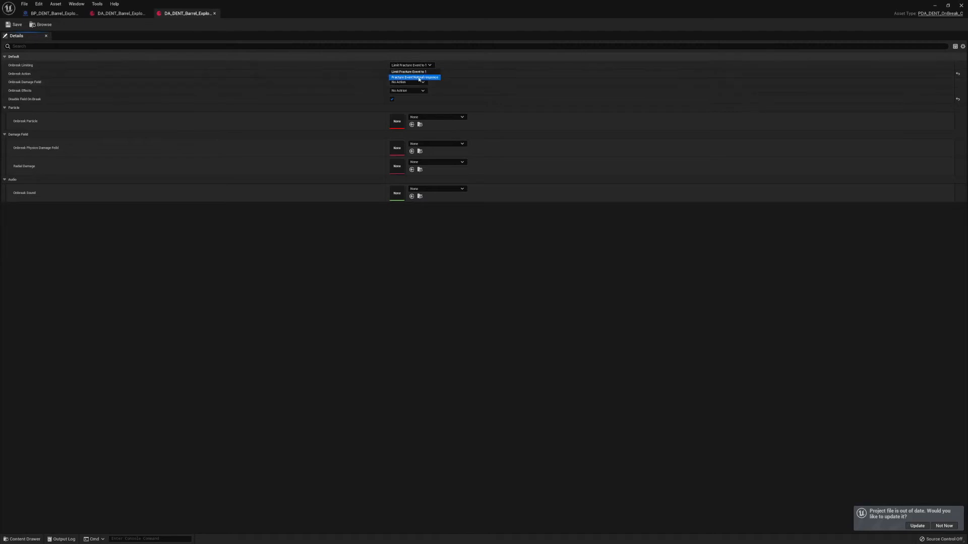
click(419, 78)
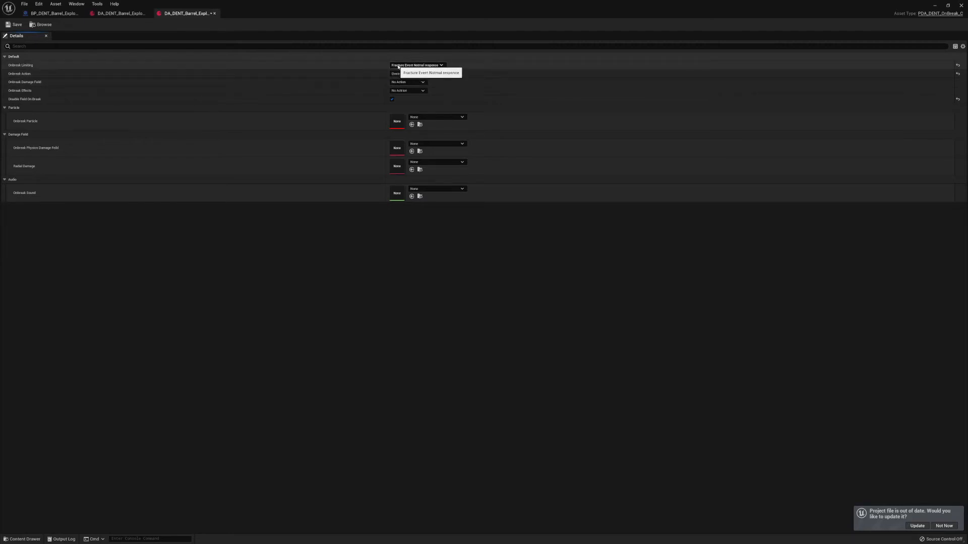
Set Onbreak Limiting to Limit Fracture Event to 1 in the OnFracture_PH profile and check the Onbreak Damage Field options
click(438, 65)
click(416, 72)
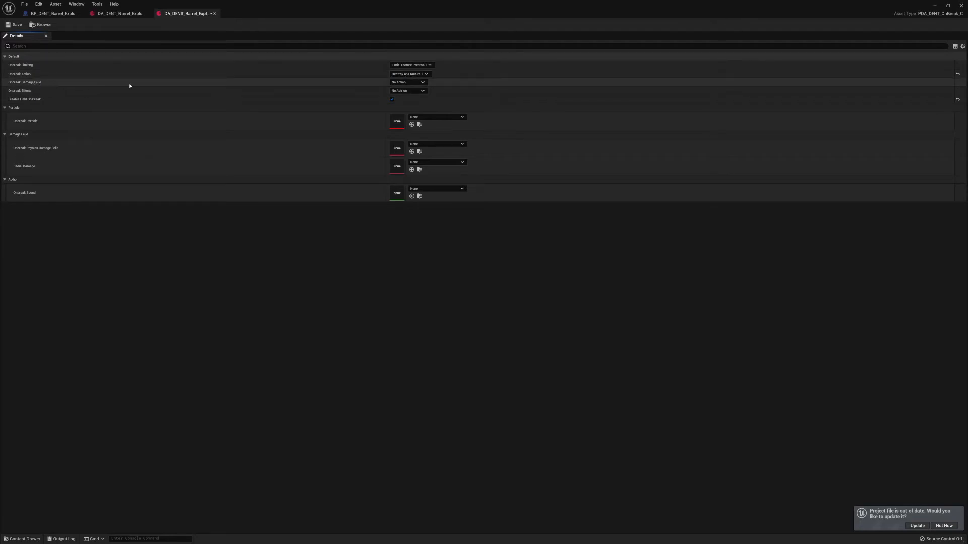
click(417, 82)
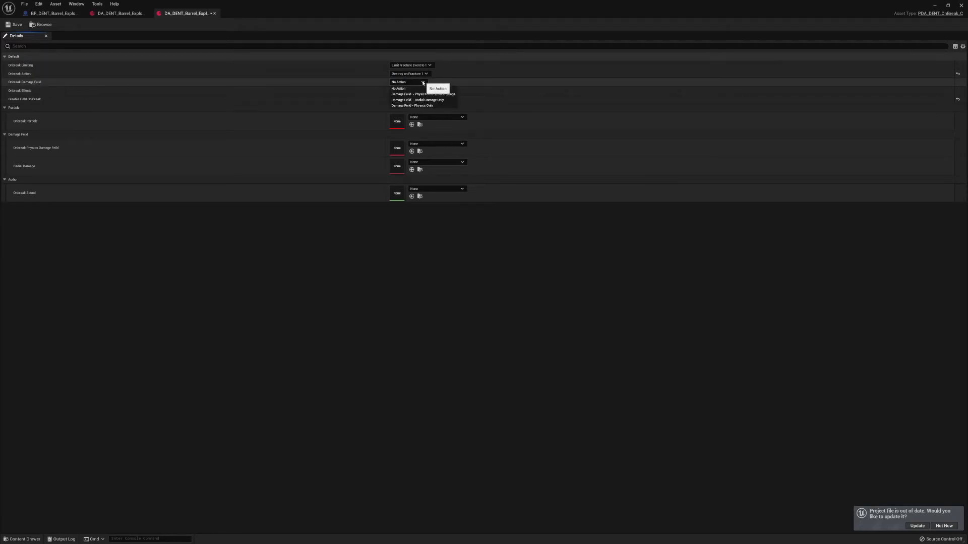
click(447, 107)
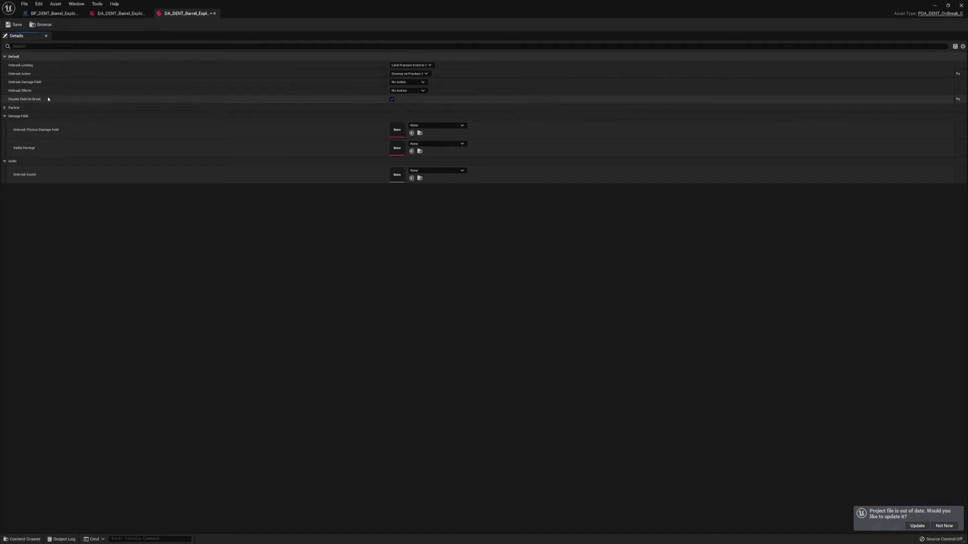
Examine the Onbreak Effects and Onbreak Action options and the Particle section in the barrel's OnFracture_PH profile
click(422, 91)
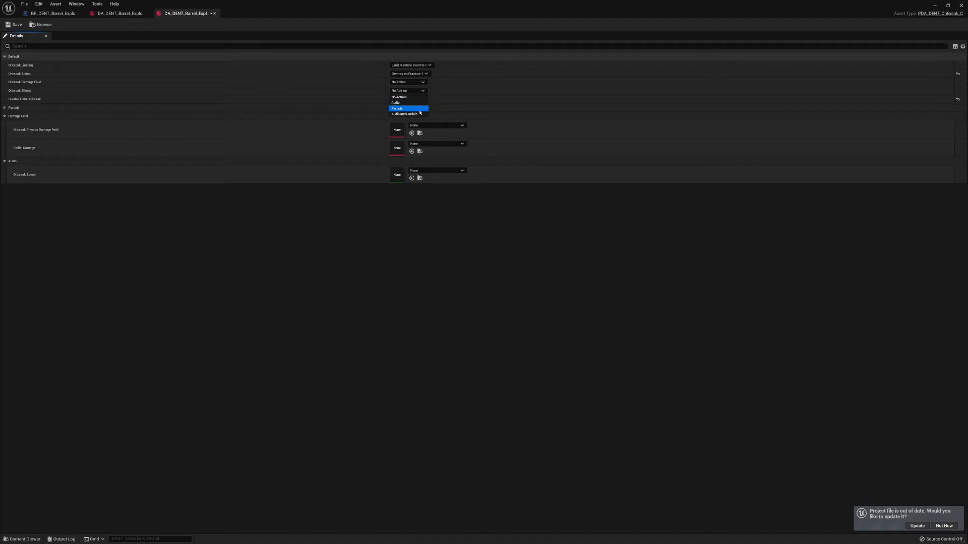
click(462, 108)
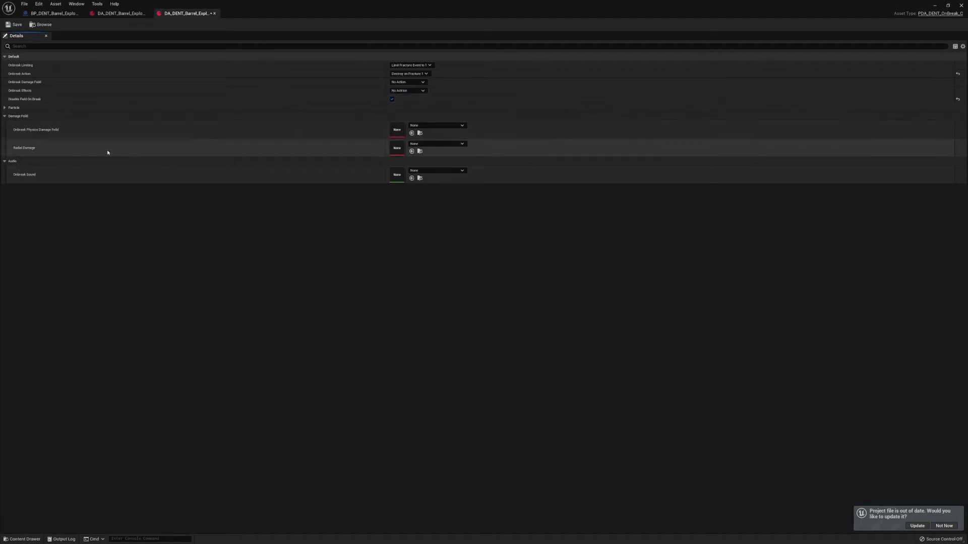
click(14, 108)
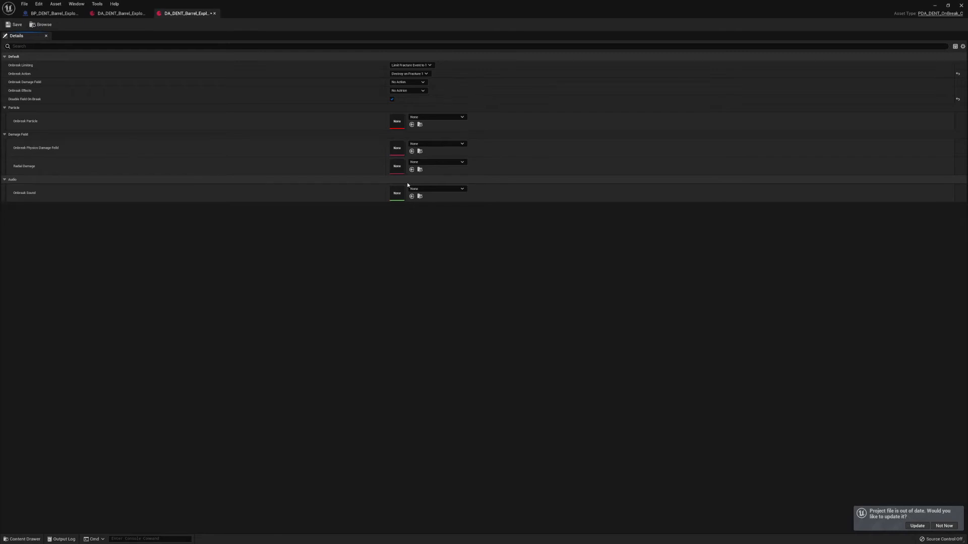
click(405, 73)
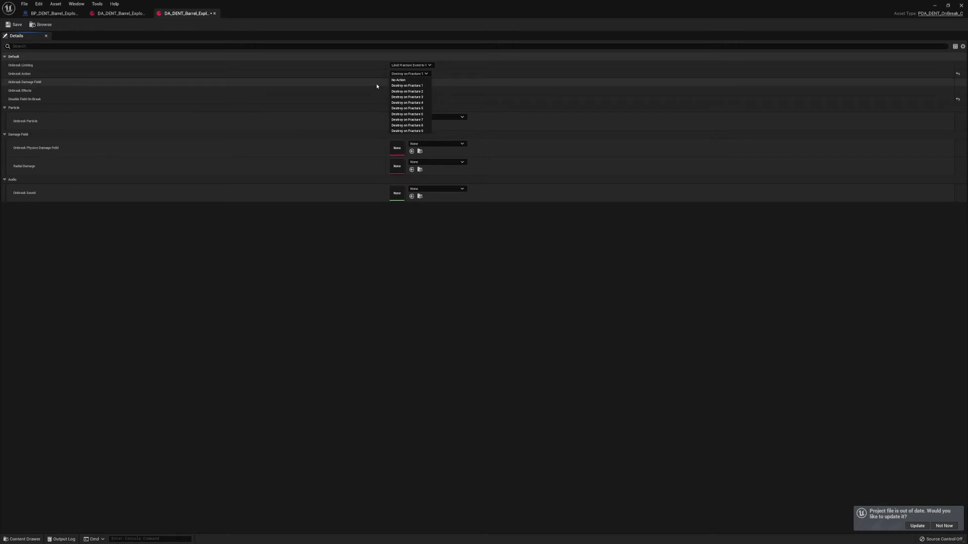
click(357, 77)
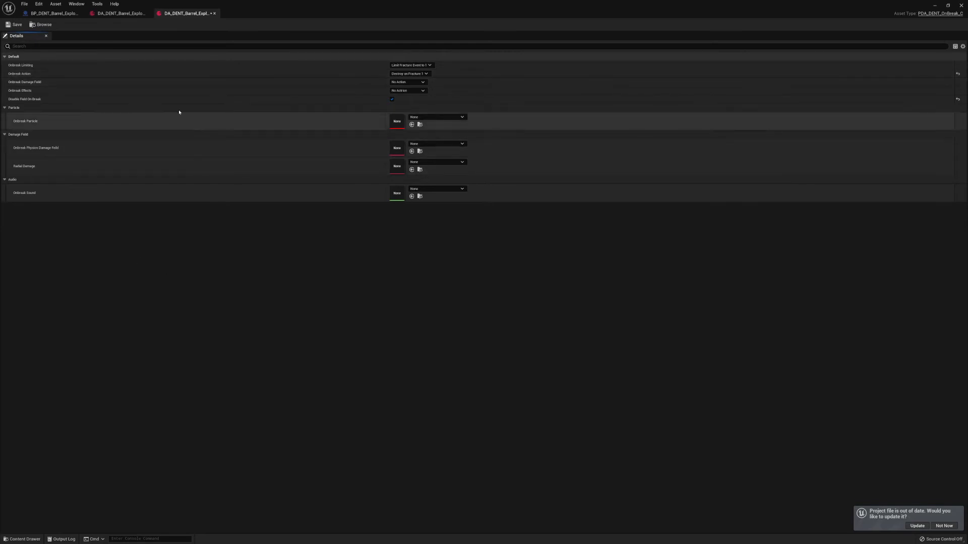
Compare the barrel's OnDestroy_PH damage field, particle and sound settings with the actions in its OnFracture_PH profile
click(126, 14)
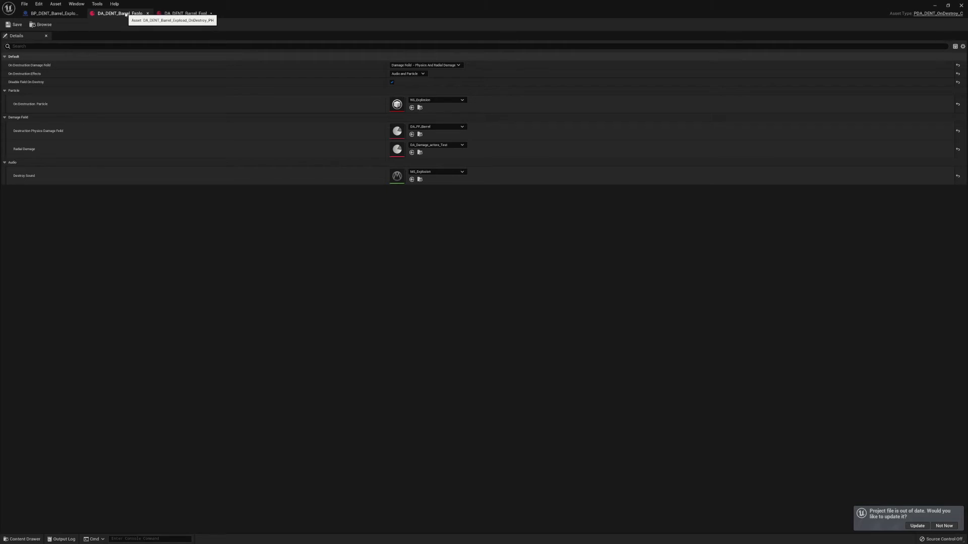
click(185, 13)
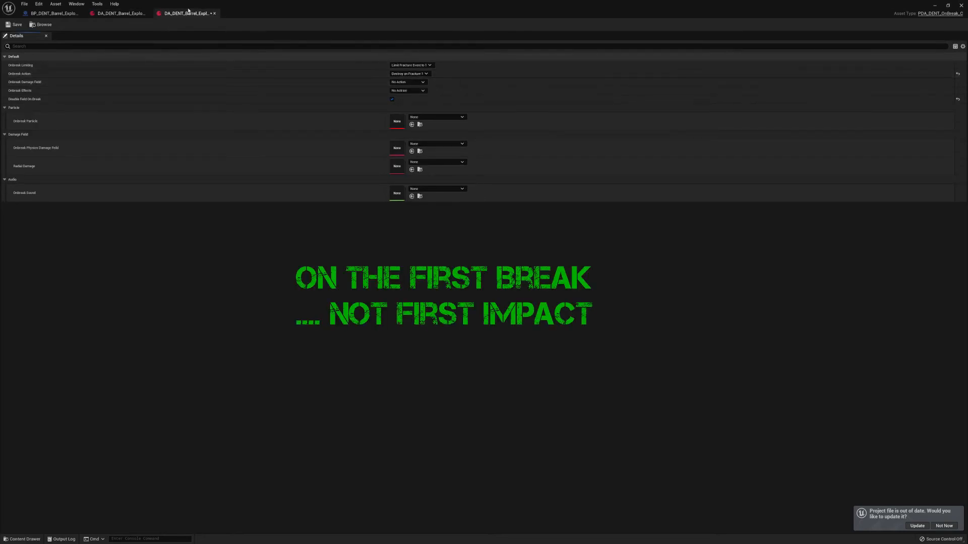
click(110, 15)
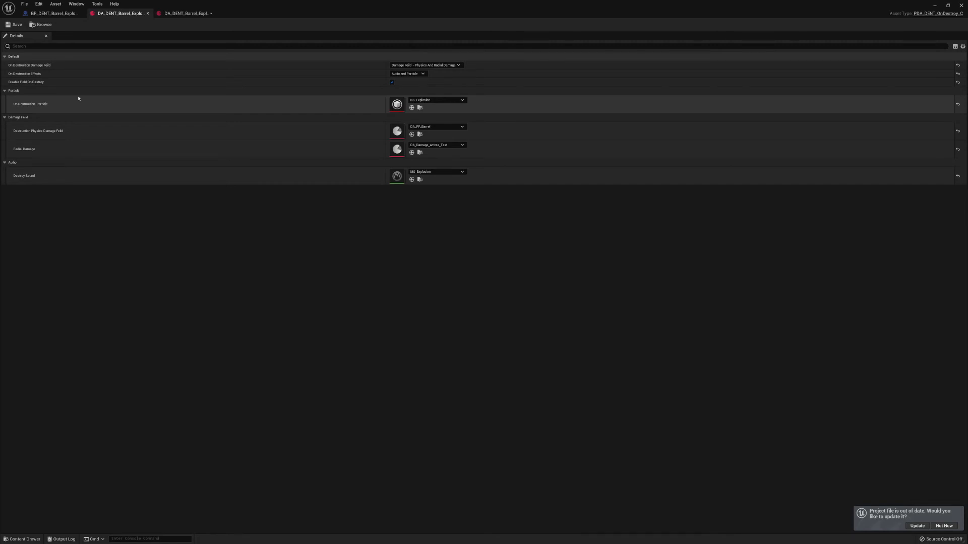
click(184, 14)
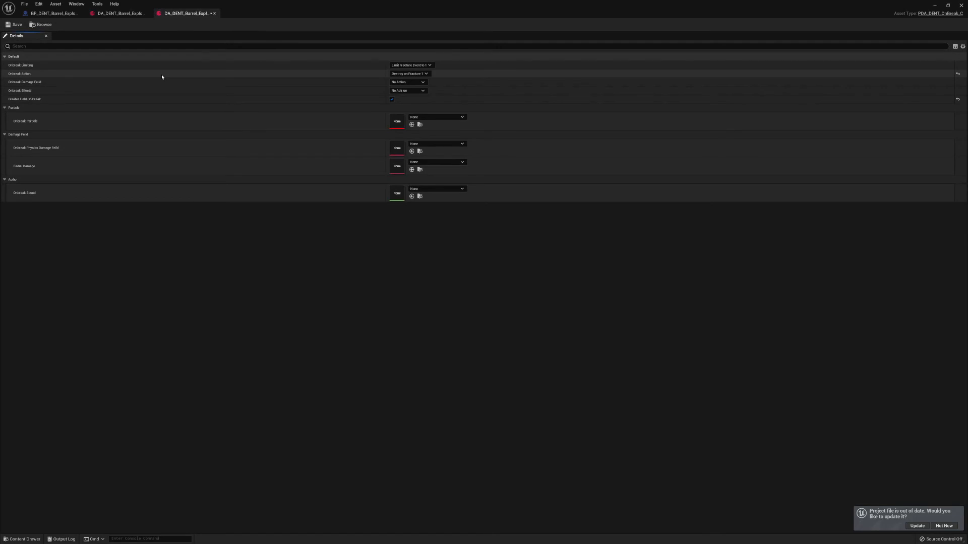
click(129, 15)
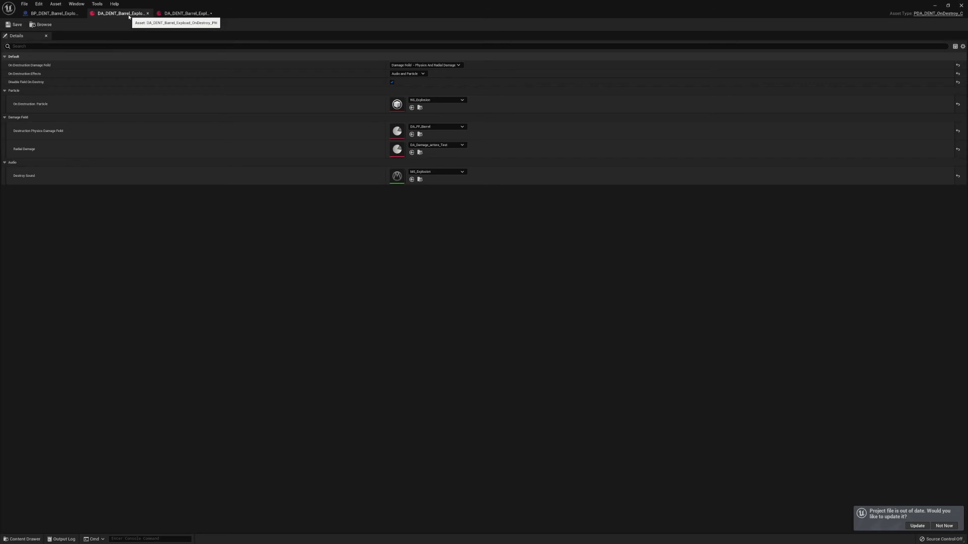
Restore the maximized asset editor window and close it to return to the Showcase level
click(57, 14)
drag(296, 7, 310, 98)
click(157, 103)
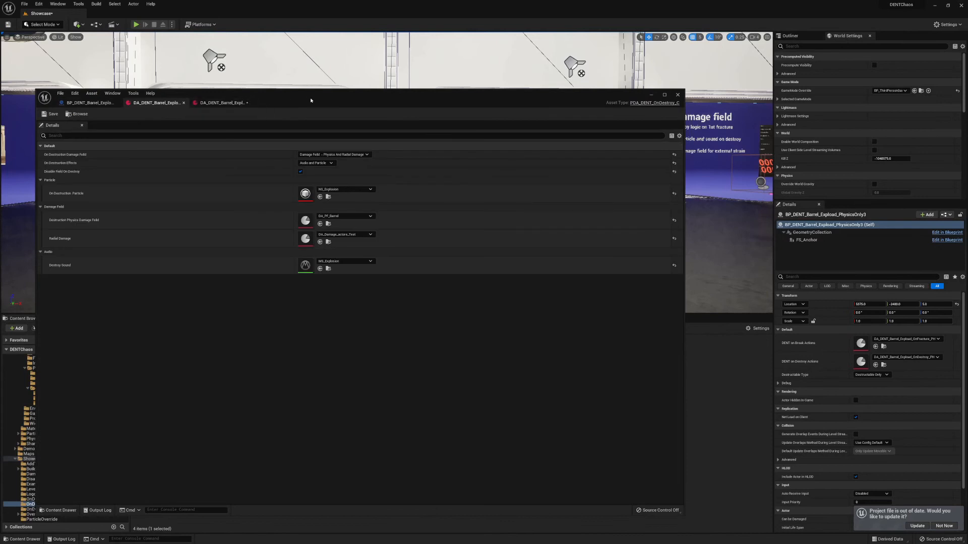
click(677, 95)
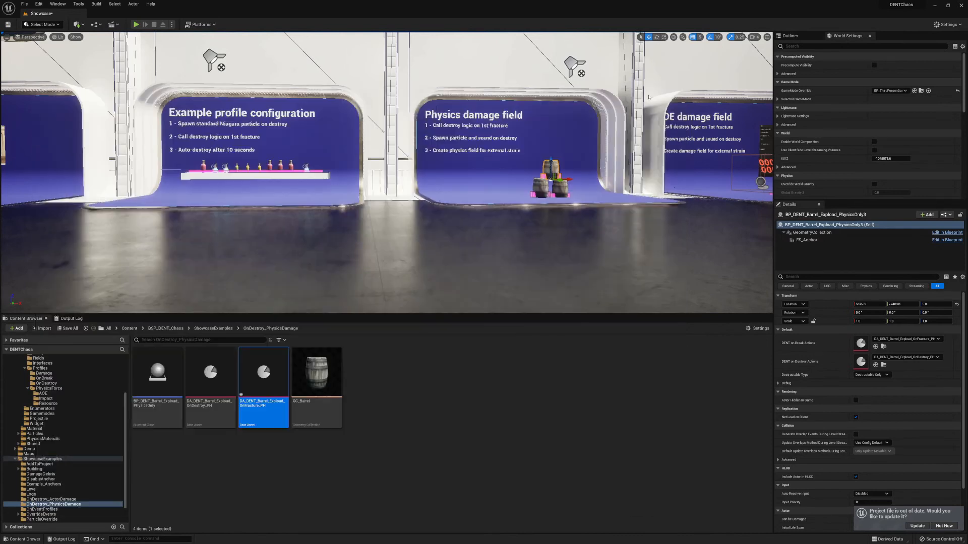
Play the Showcase level and shoot the bottles on the Example profile configuration shelf to test their destroy particles
click(135, 24)
key(w)
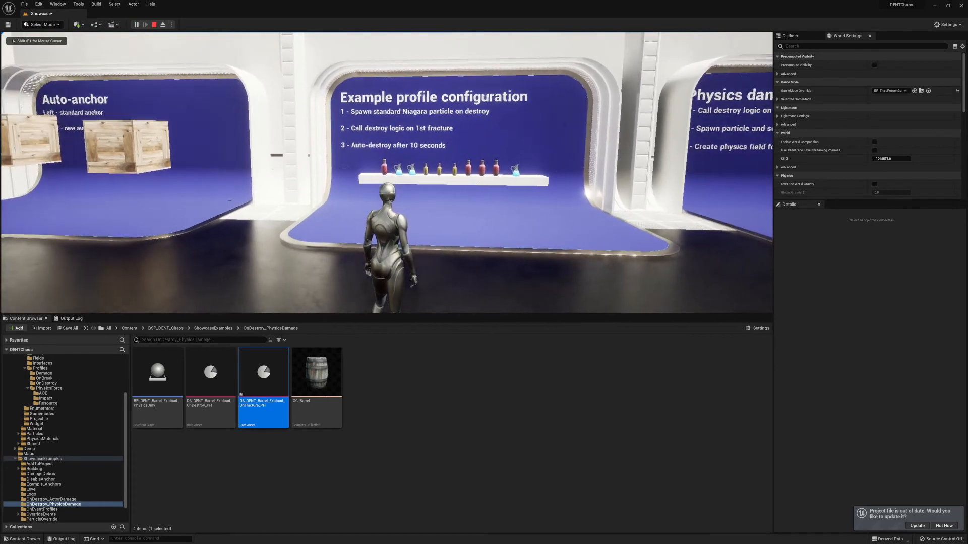
key(d)
key(d)
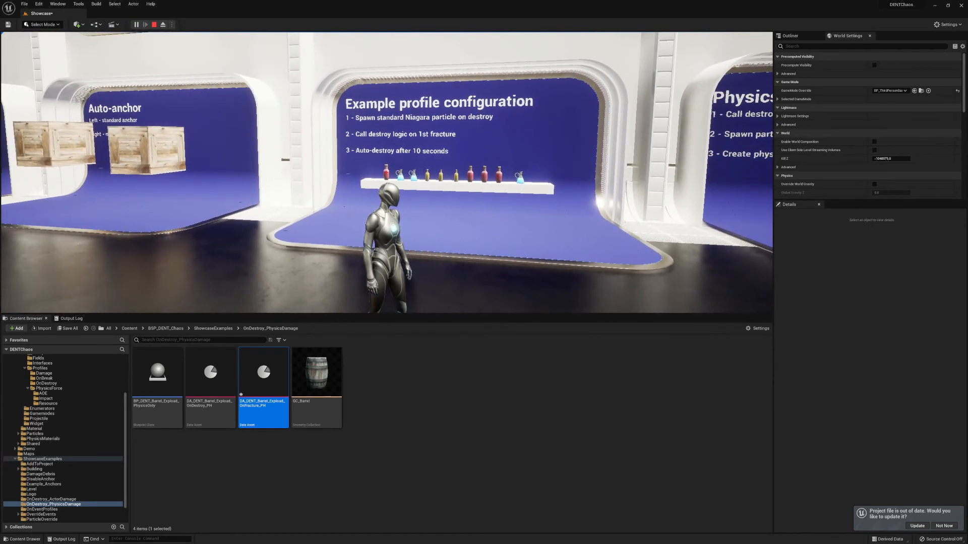
click(387, 172)
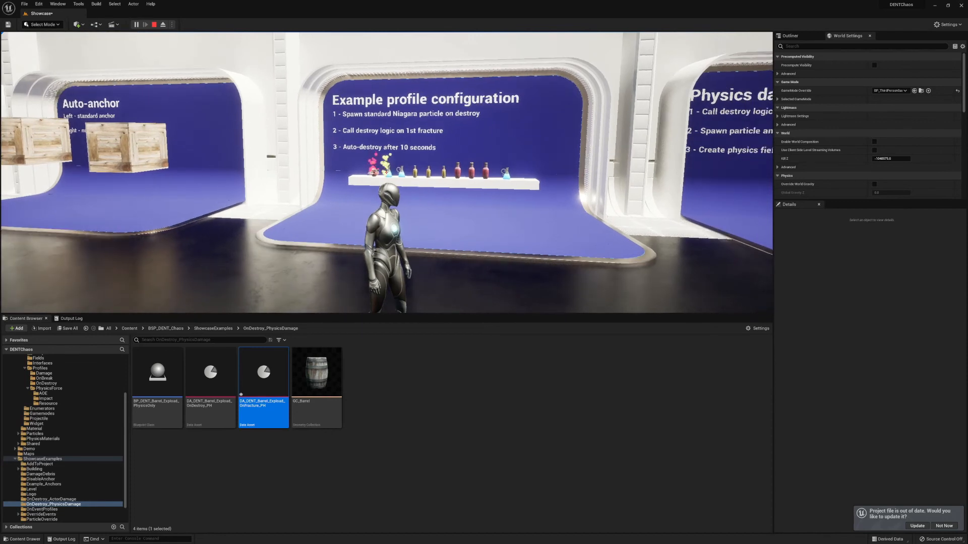
click(386, 172)
click(386, 172)
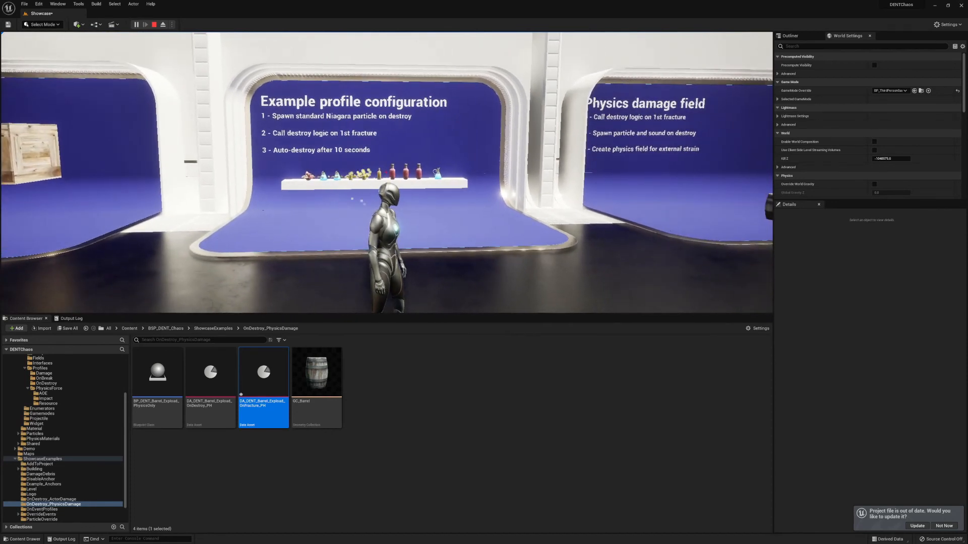
click(387, 172)
click(386, 172)
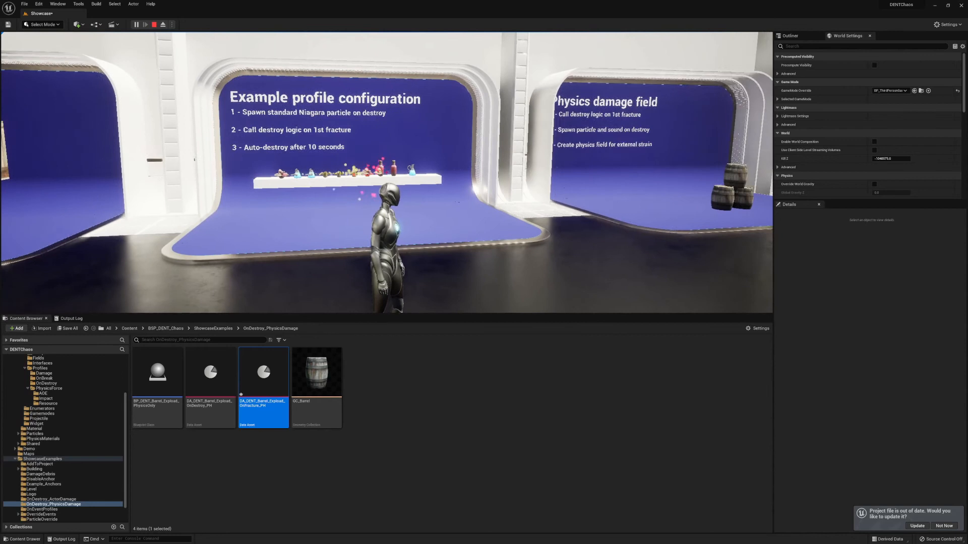
click(387, 172)
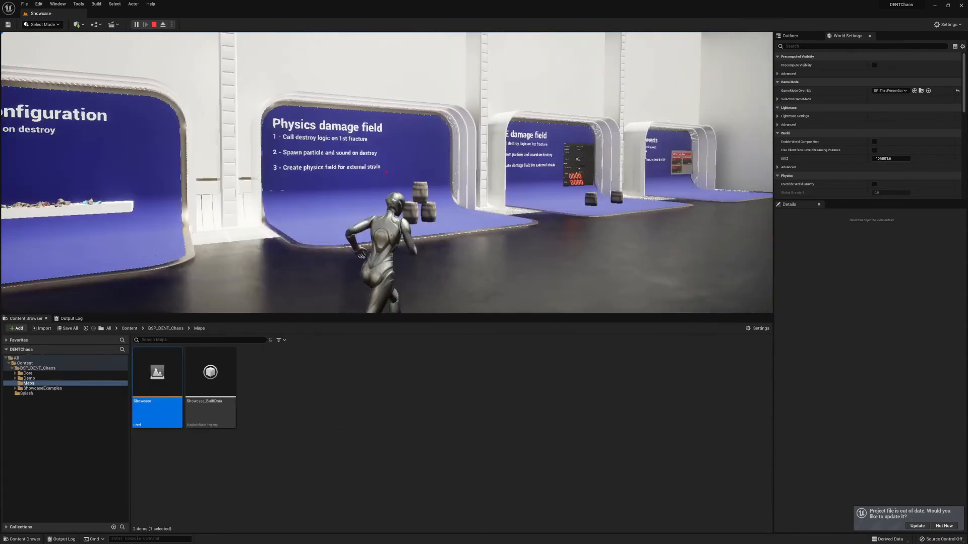
Inspect the broken barrels at the Physics damage field and AOE damage field displays, and stop the play session
key(s)
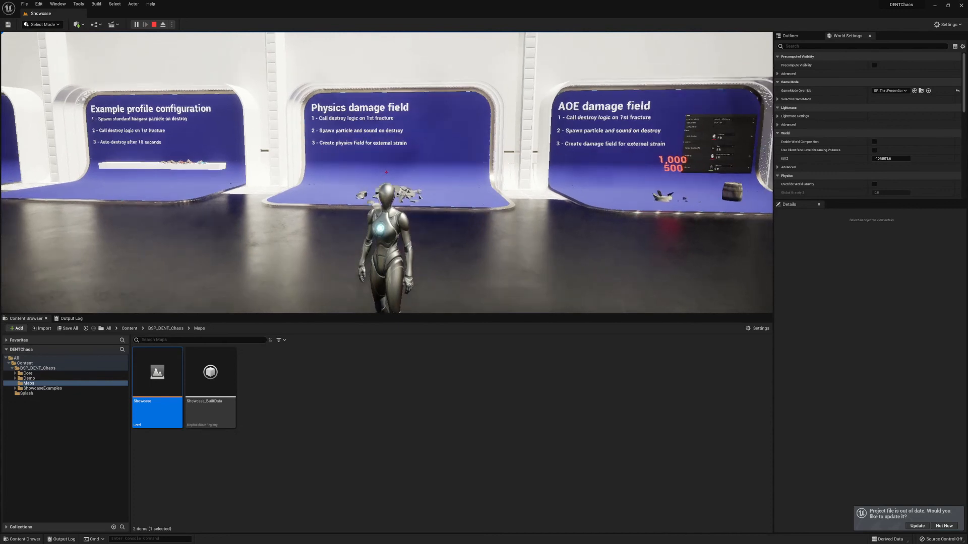
key(d)
key(w)
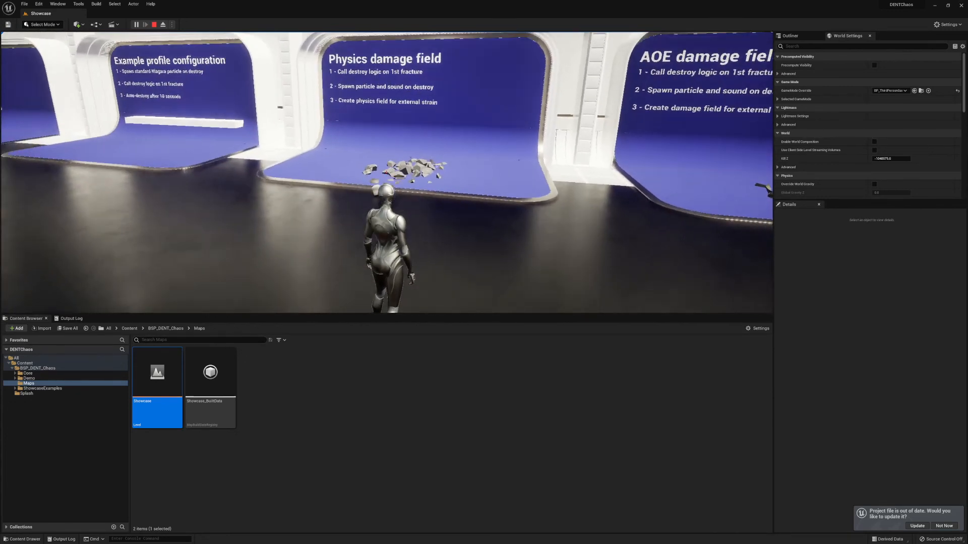
key(w)
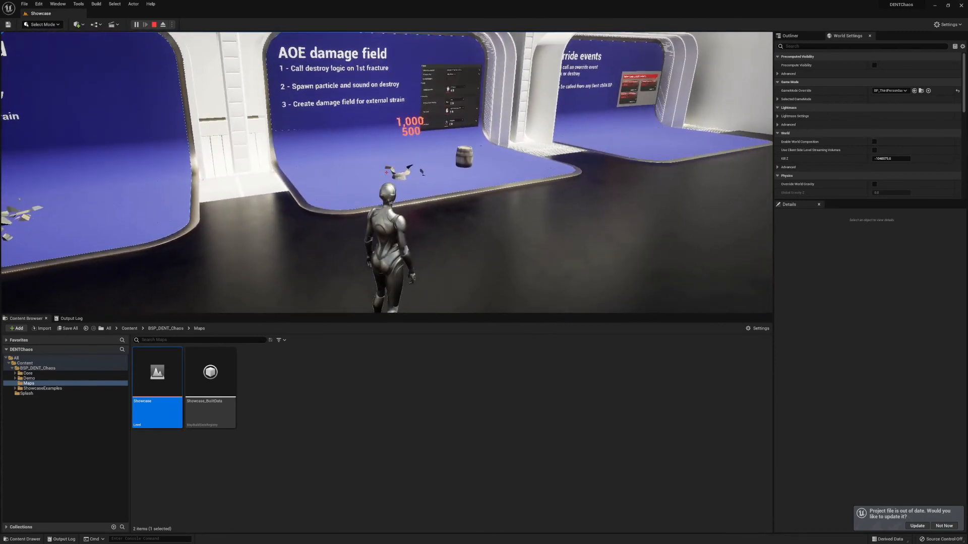
key(Escape)
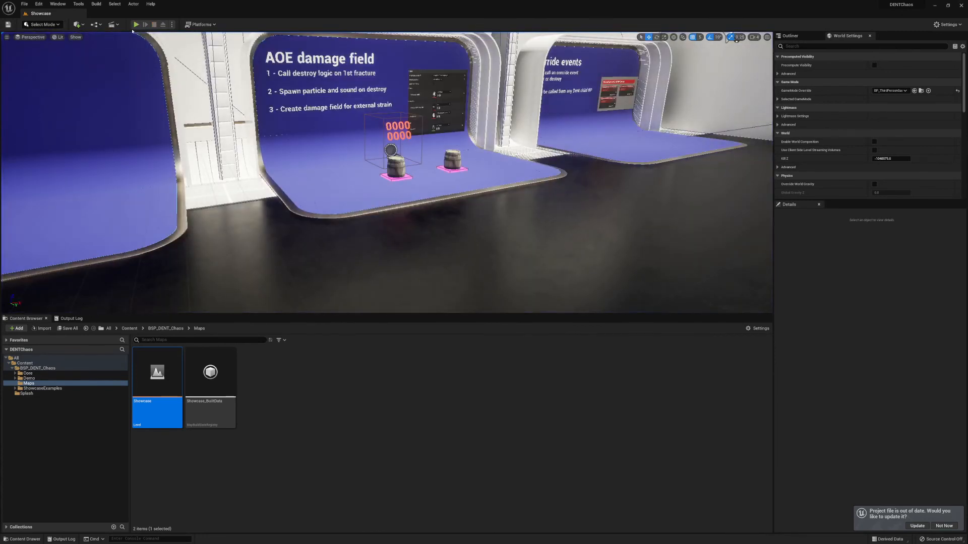
Play the level again, shoot the barrels at the AOE damage field display and inspect the damage readout and debris
key(alt+p)
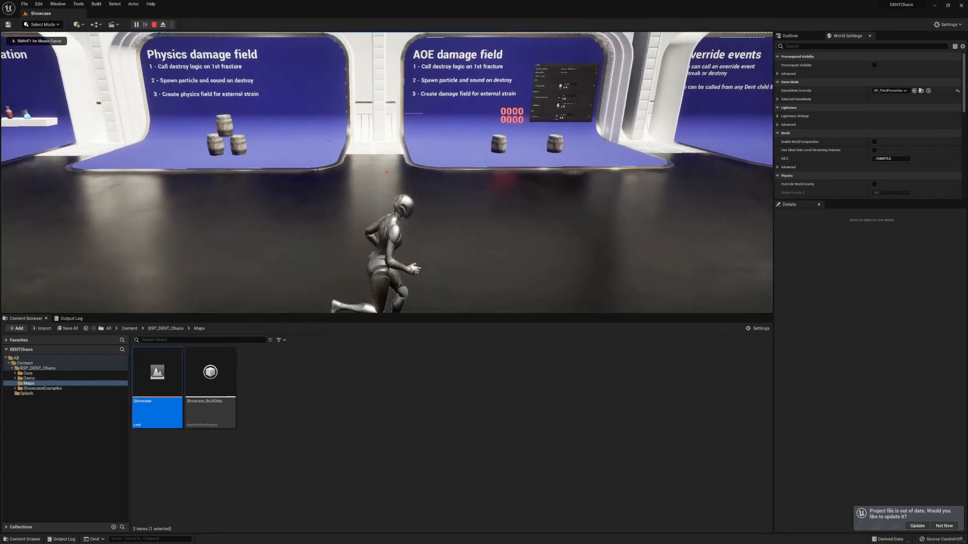
key(w)
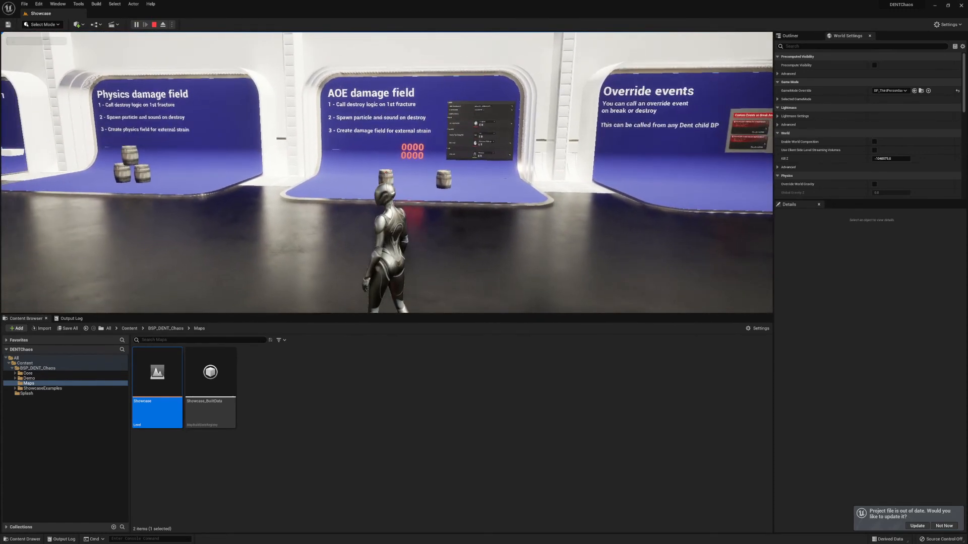
click(386, 173)
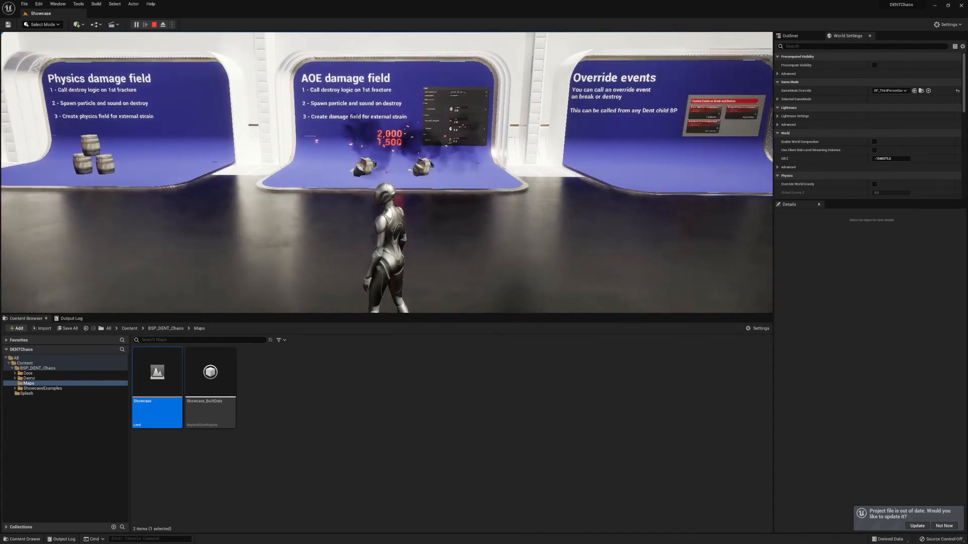
key(w)
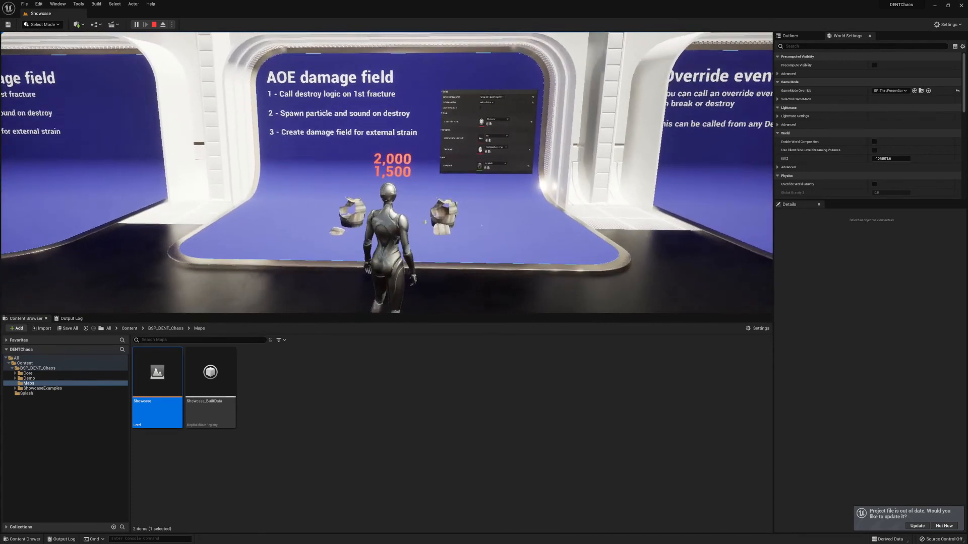
key(s)
key(s)
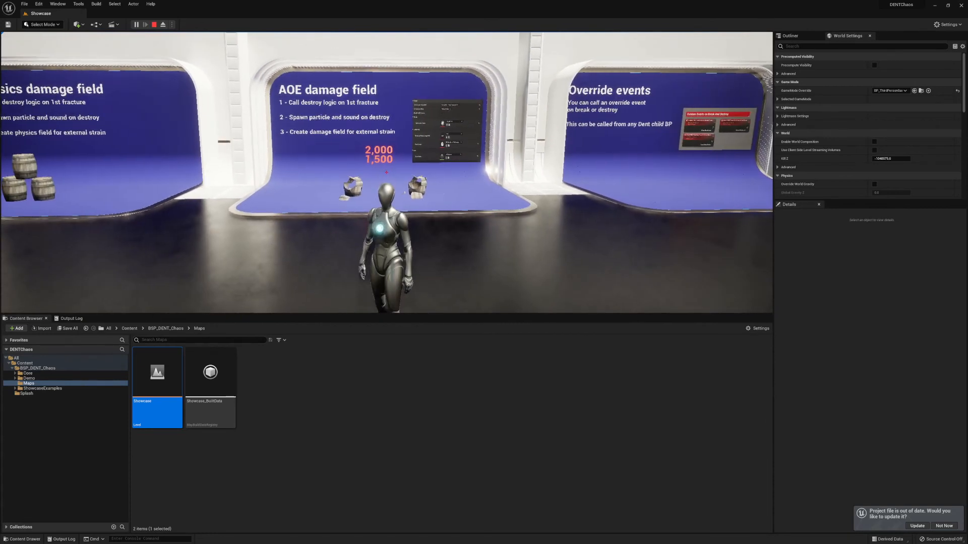
Run to the Auto-anchor display, shoot both wooden crates and inspect how the standard and new auto-anchor crates break
key(w)
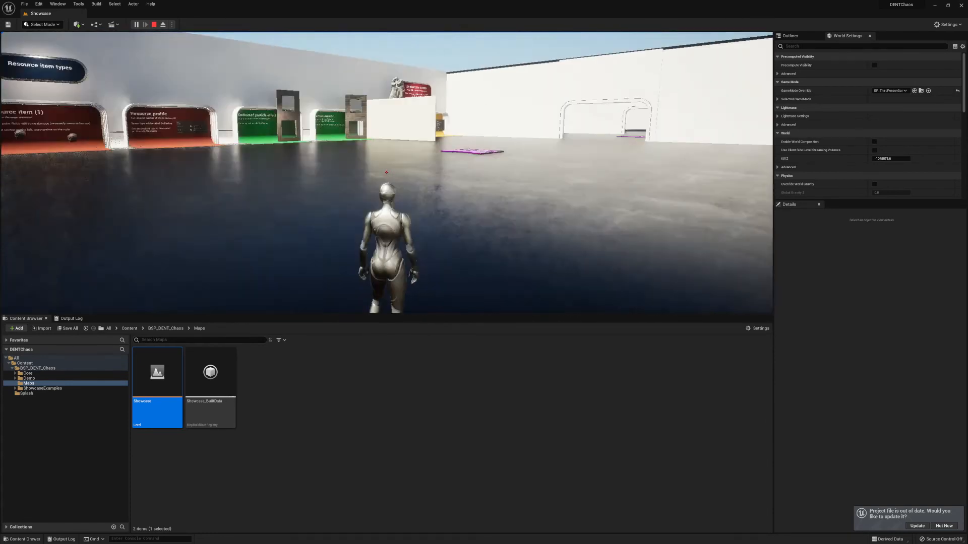
key(w)
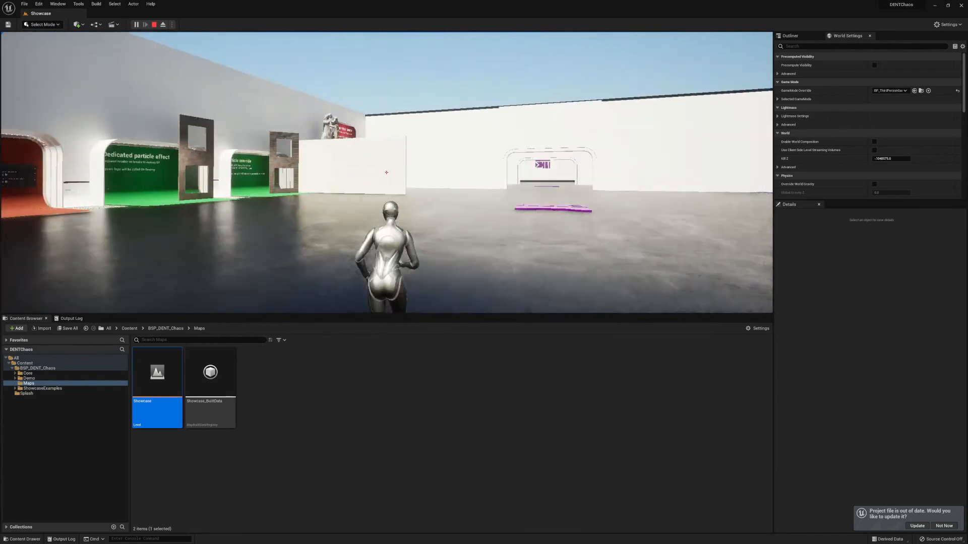
key(w)
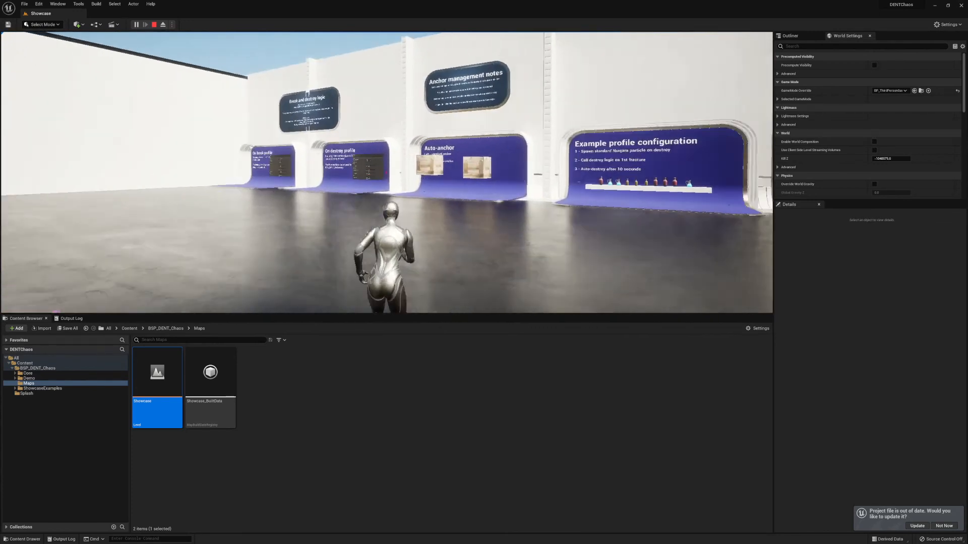
key(w)
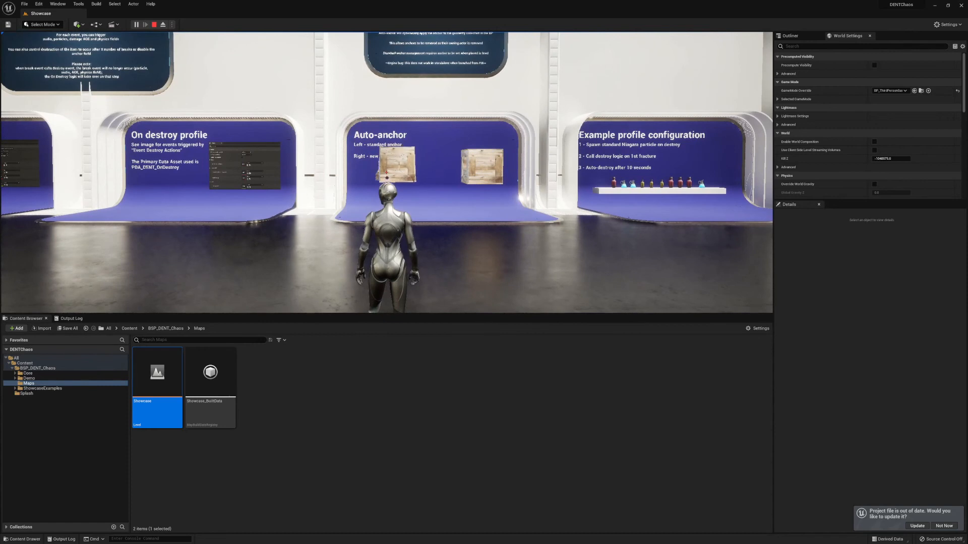
click(386, 172)
click(387, 173)
key(w)
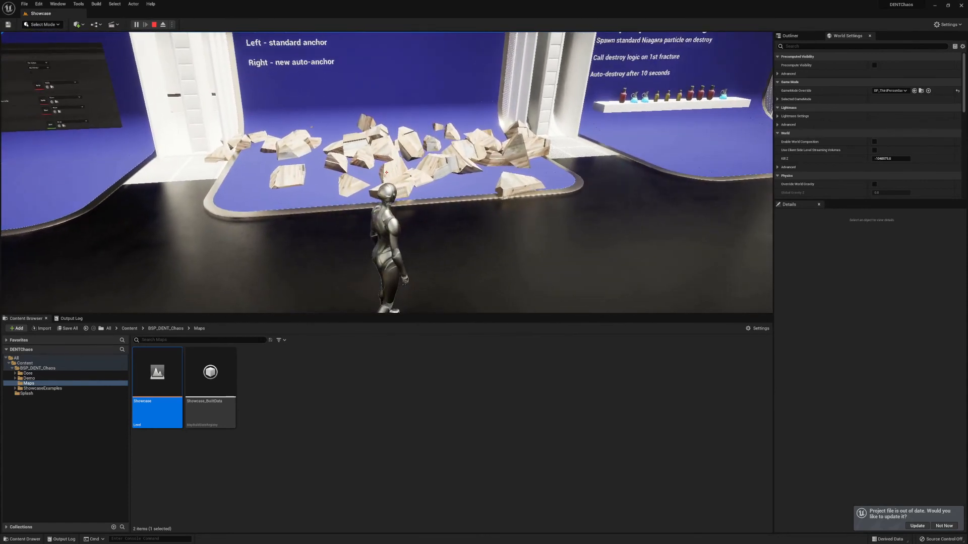
key(s)
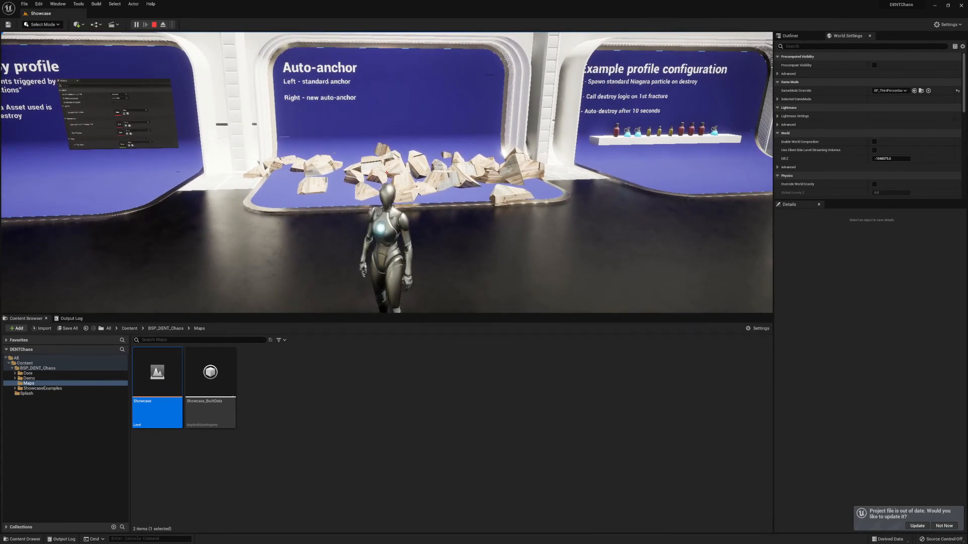
Run from the Auto-anchor display towards The playground area
key(w)
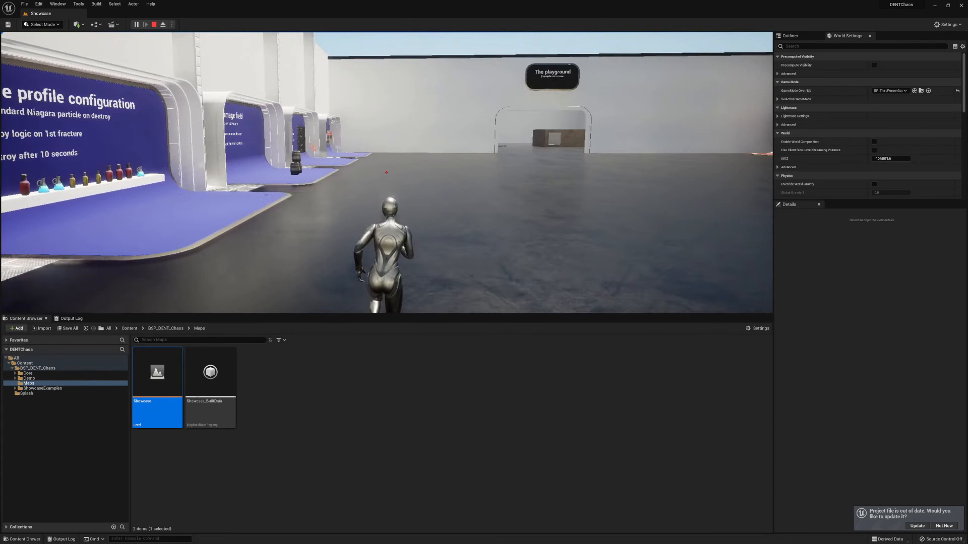